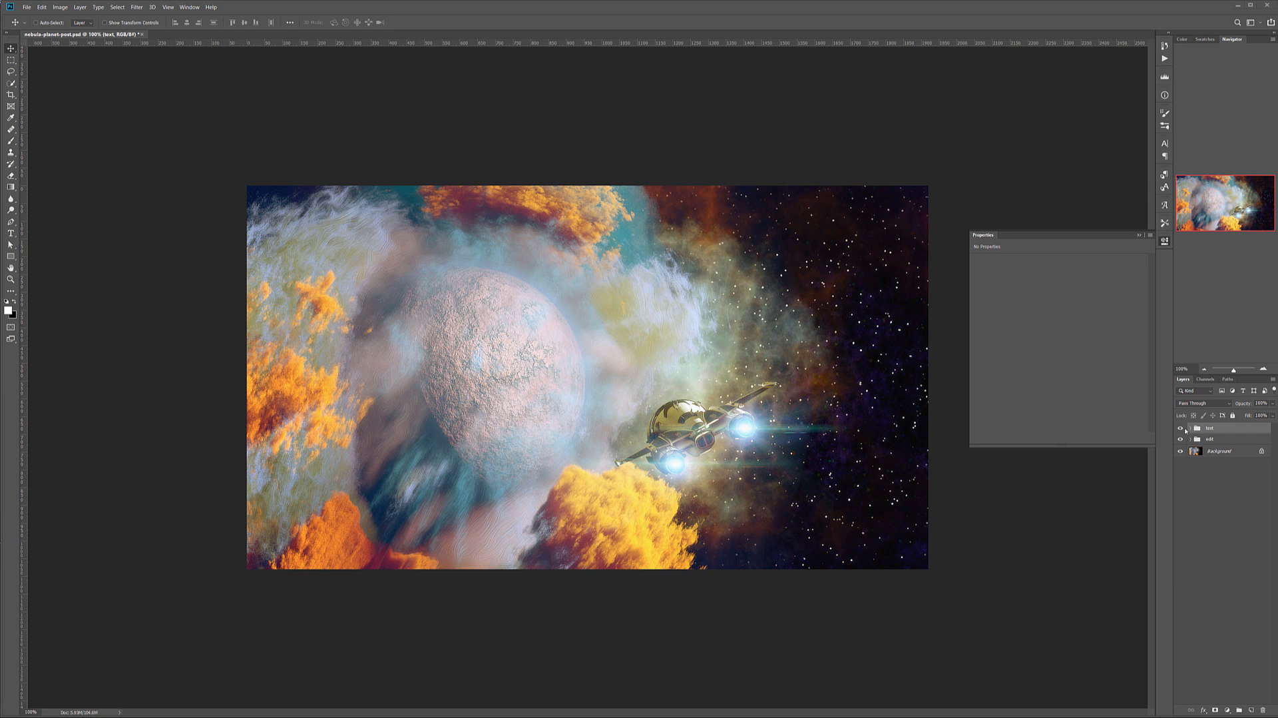
Toggle the visibility of the text and edit layer groups to compare the raw render with the edited image
{"action": "left_click_drag", "start_coordinate": [1180, 439], "coordinate": [1180, 428]}
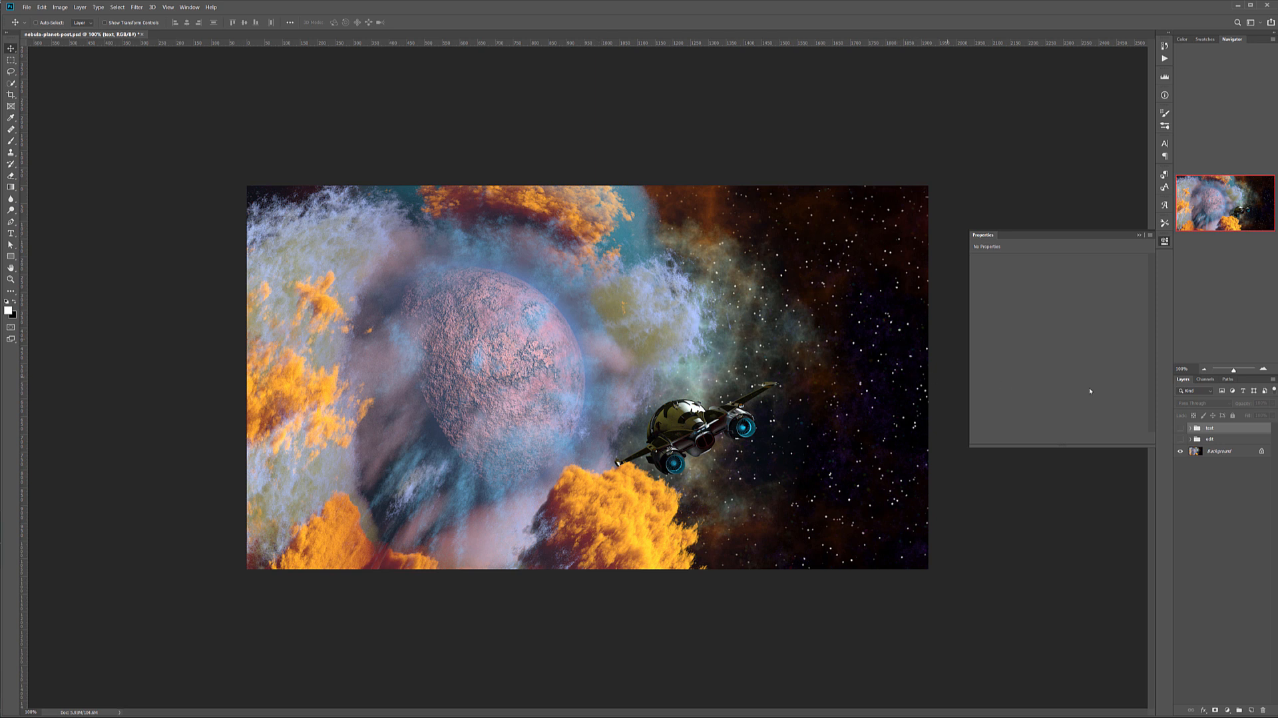
{"action": "left_click", "coordinate": [1180, 437]}
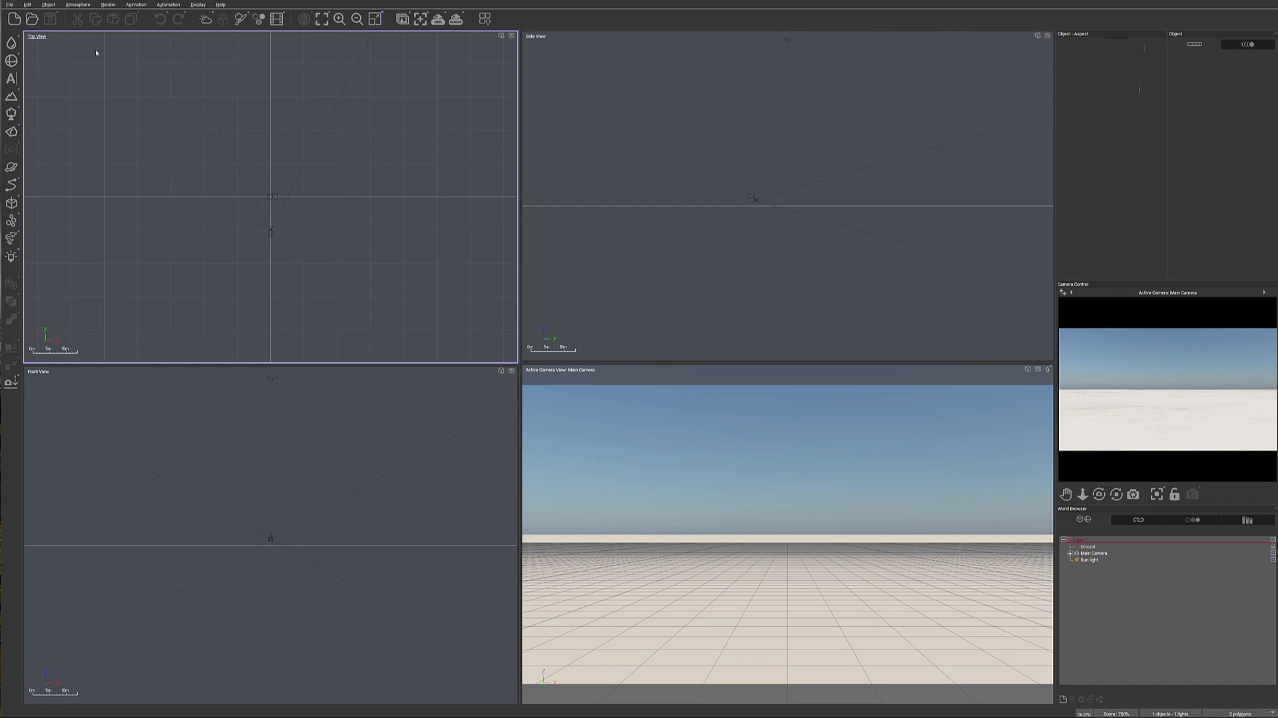
Switch to VUE and enable a spherical scene with planetary terrains in the units and coordinates options
{"action": "left_click", "coordinate": [9, 5]}
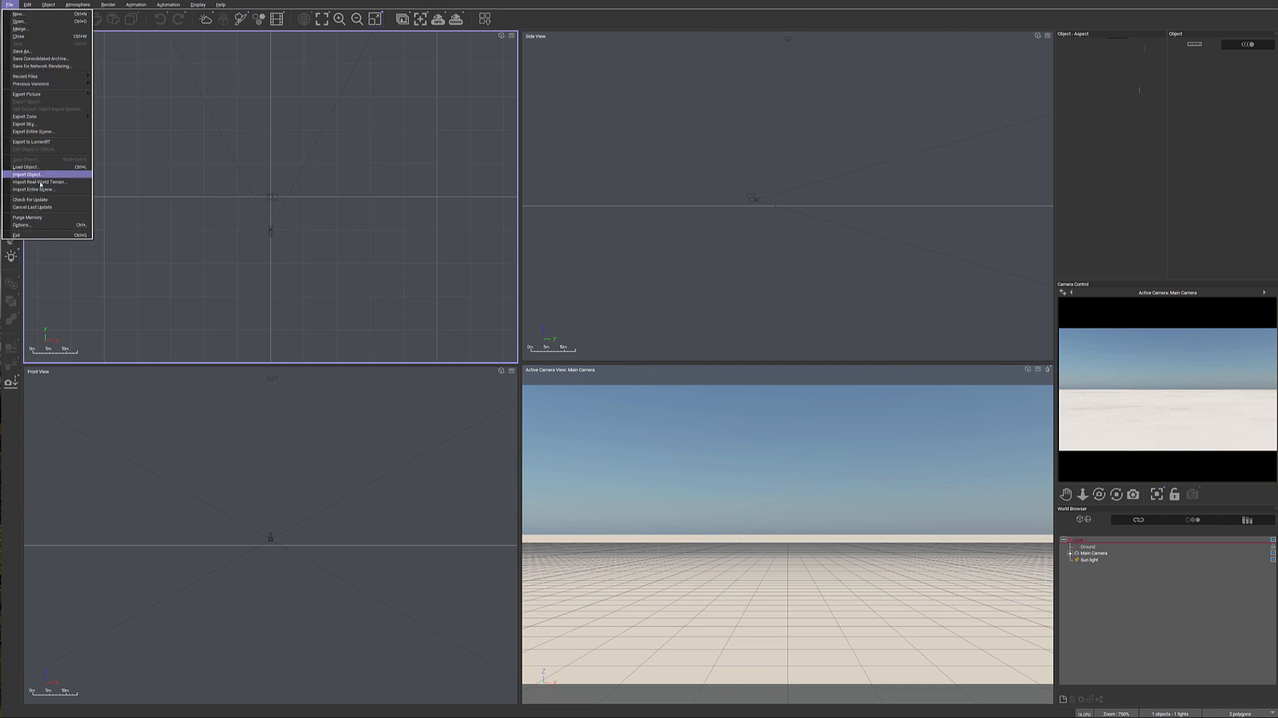
{"action": "left_click", "coordinate": [23, 224]}
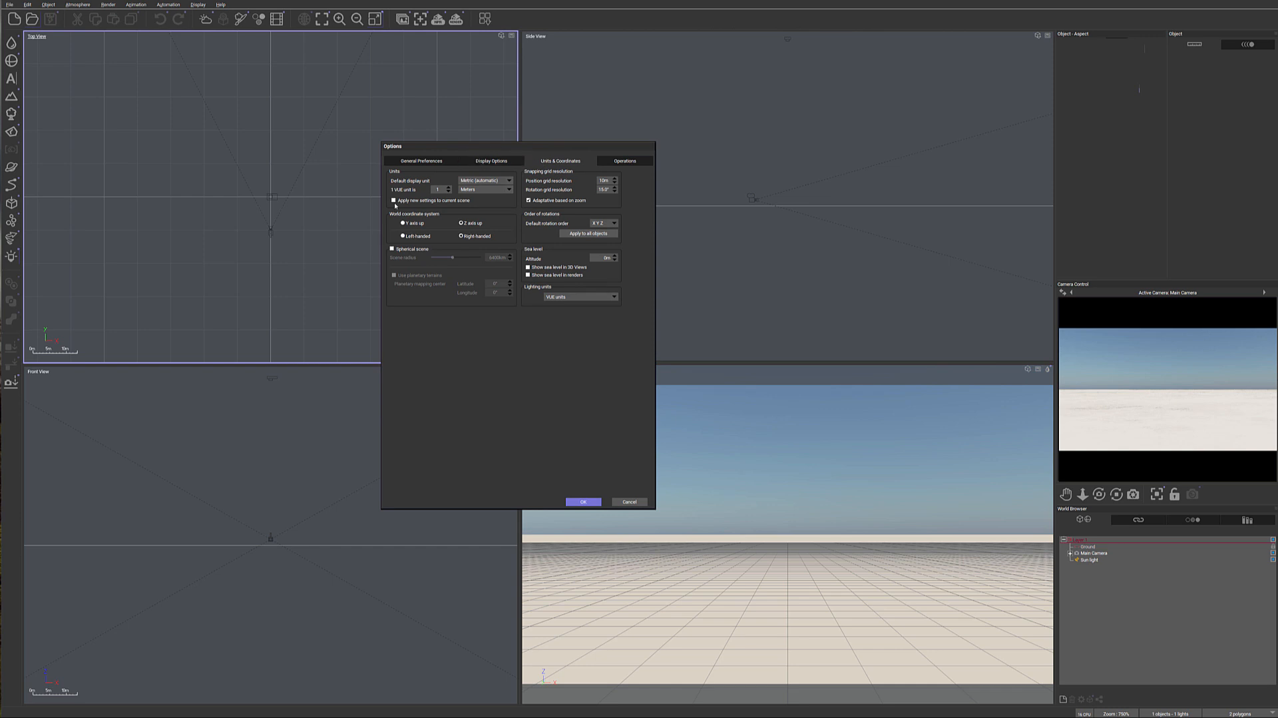
{"action": "left_click", "coordinate": [397, 250]}
{"action": "left_click", "coordinate": [394, 275]}
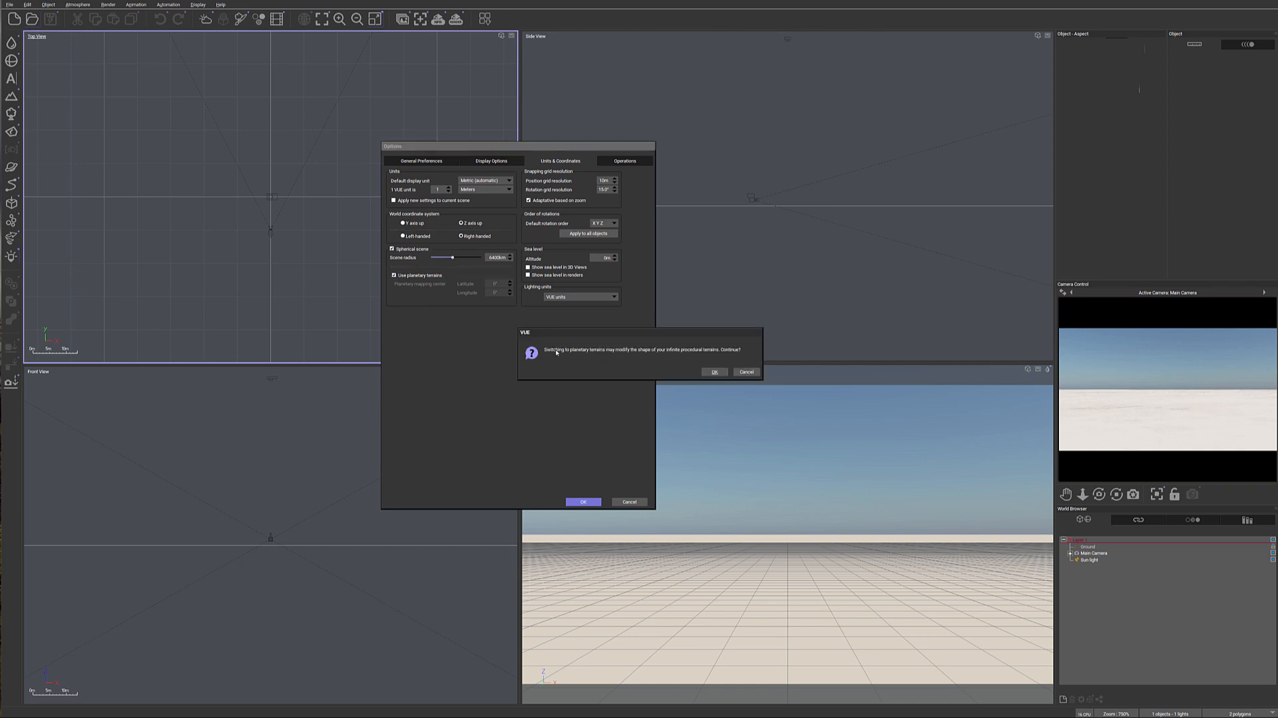
{"action": "left_click", "coordinate": [714, 371]}
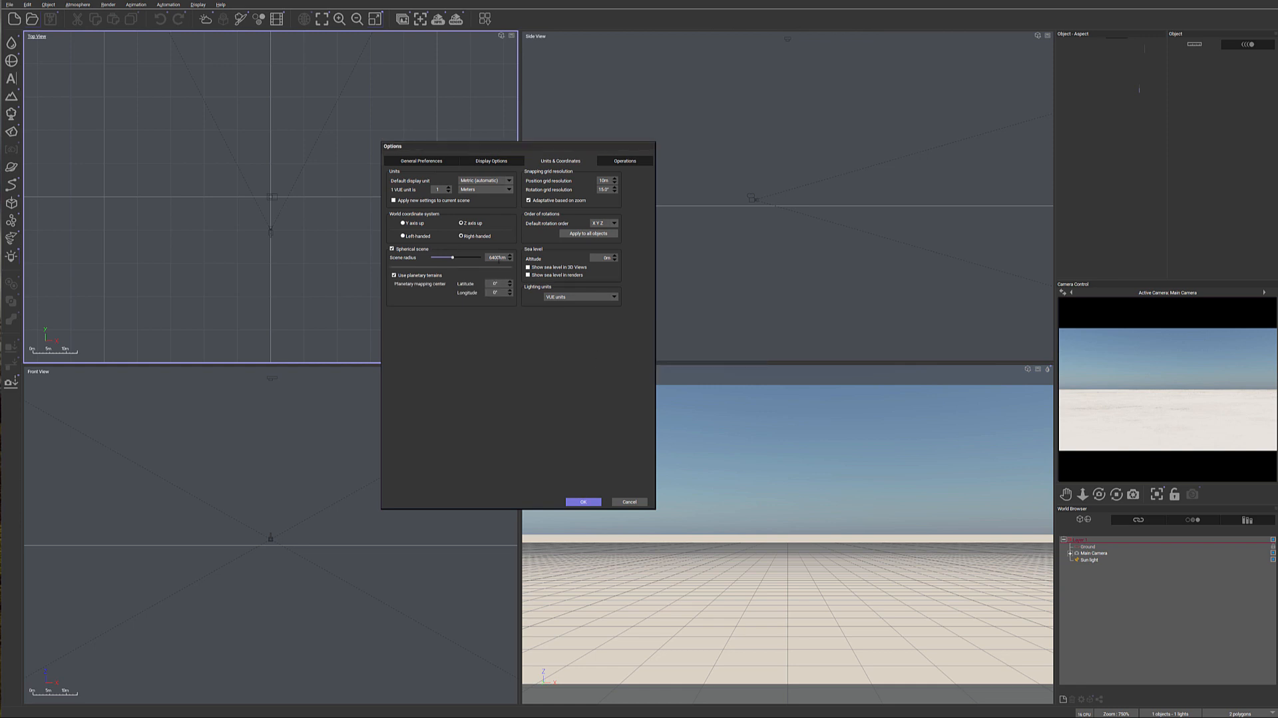
Set the spherical scene's radius to 10 km and apply the options
{"action": "left_click", "coordinate": [497, 258]}
{"action": "left_click", "coordinate": [496, 257]}
{"action": "left_click_drag", "start_coordinate": [496, 258], "coordinate": [418, 278]}
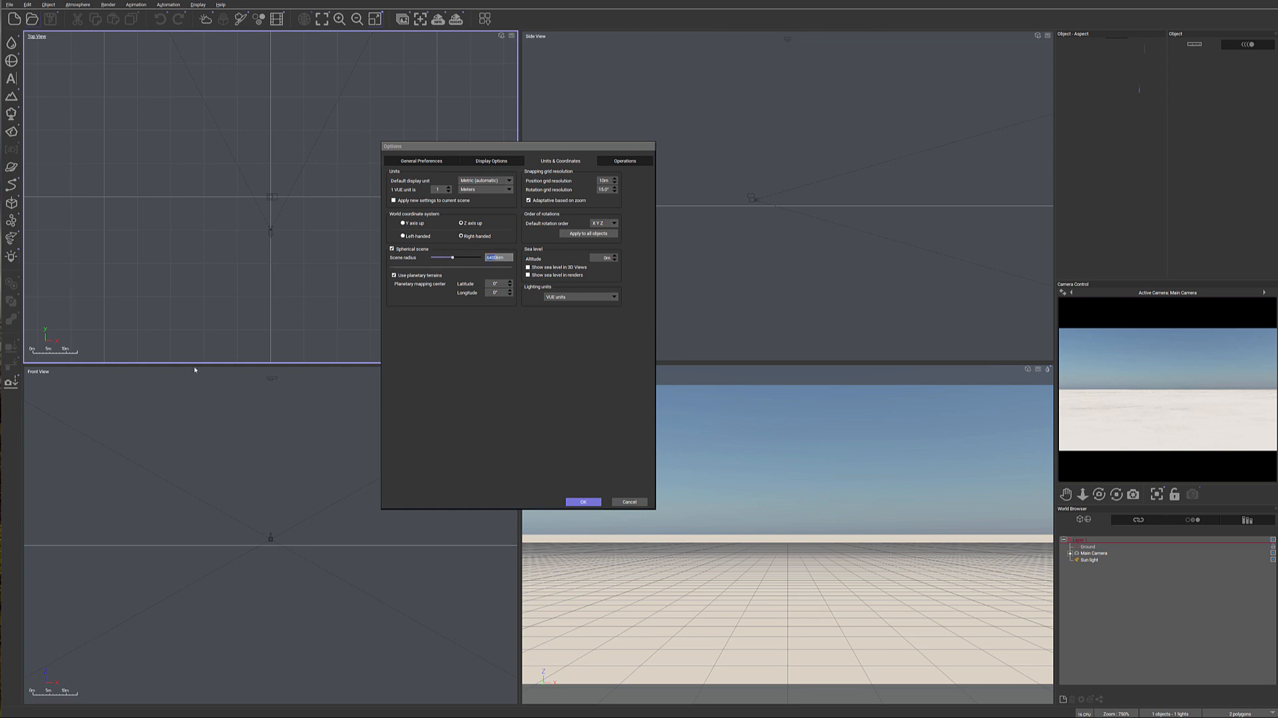
{"action": "key", "text": "Return"}
{"action": "left_click", "coordinate": [504, 256]}
{"action": "type", "text": "10"}
{"action": "key", "text": "Return"}
{"action": "left_click", "coordinate": [583, 502]}
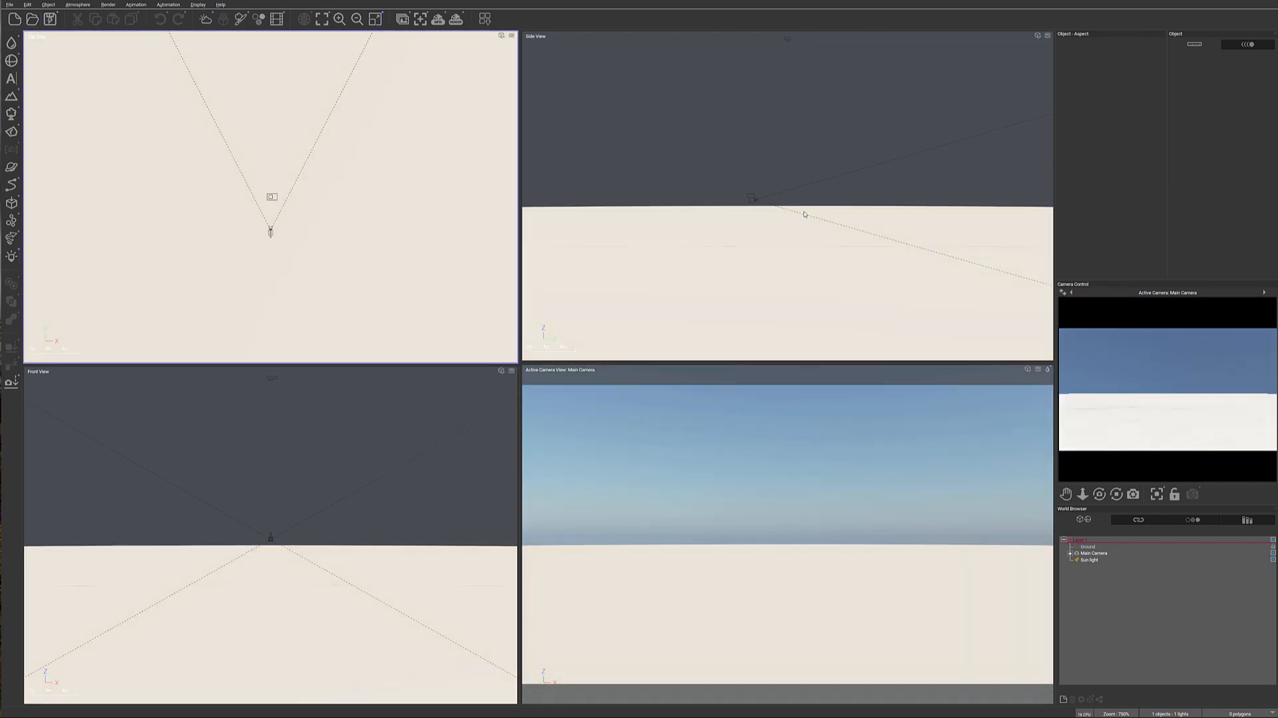
Disable auto-exposure for the Main Camera and set its film response to No Exposure Filter
{"action": "right_click_drag", "start_coordinate": [800, 226], "coordinate": [867, 208]}
{"action": "scroll", "coordinate": [869, 262], "scroll_direction": "down", "scroll_amount": 1}
{"action": "scroll", "coordinate": [869, 261], "scroll_direction": "down", "scroll_amount": 20}
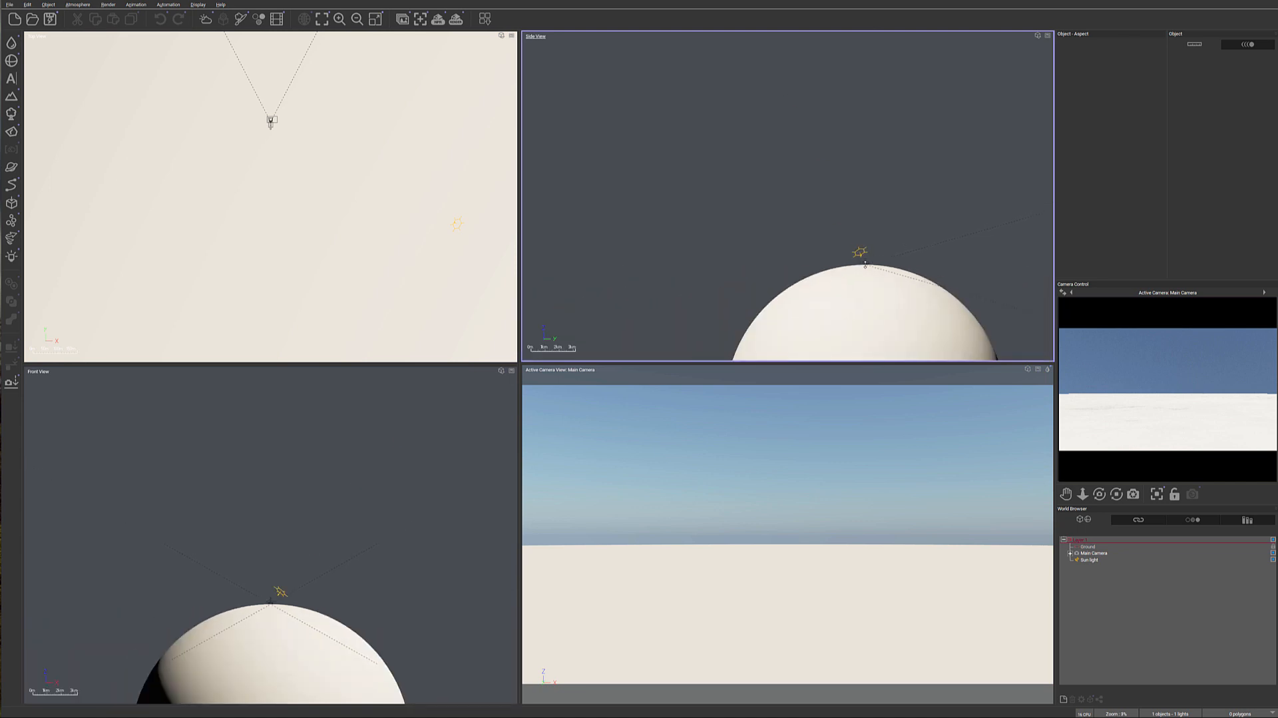
{"action": "scroll", "coordinate": [865, 265], "scroll_direction": "down", "scroll_amount": 5}
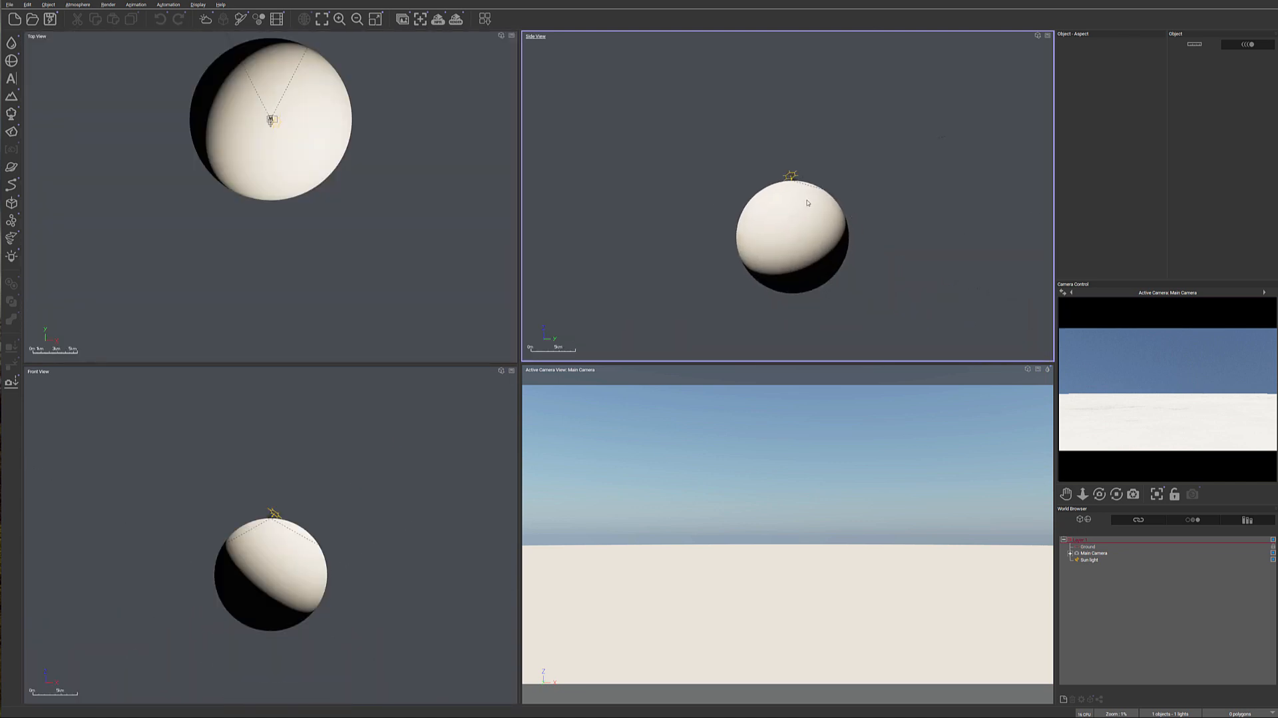
{"action": "left_click", "coordinate": [1093, 553]}
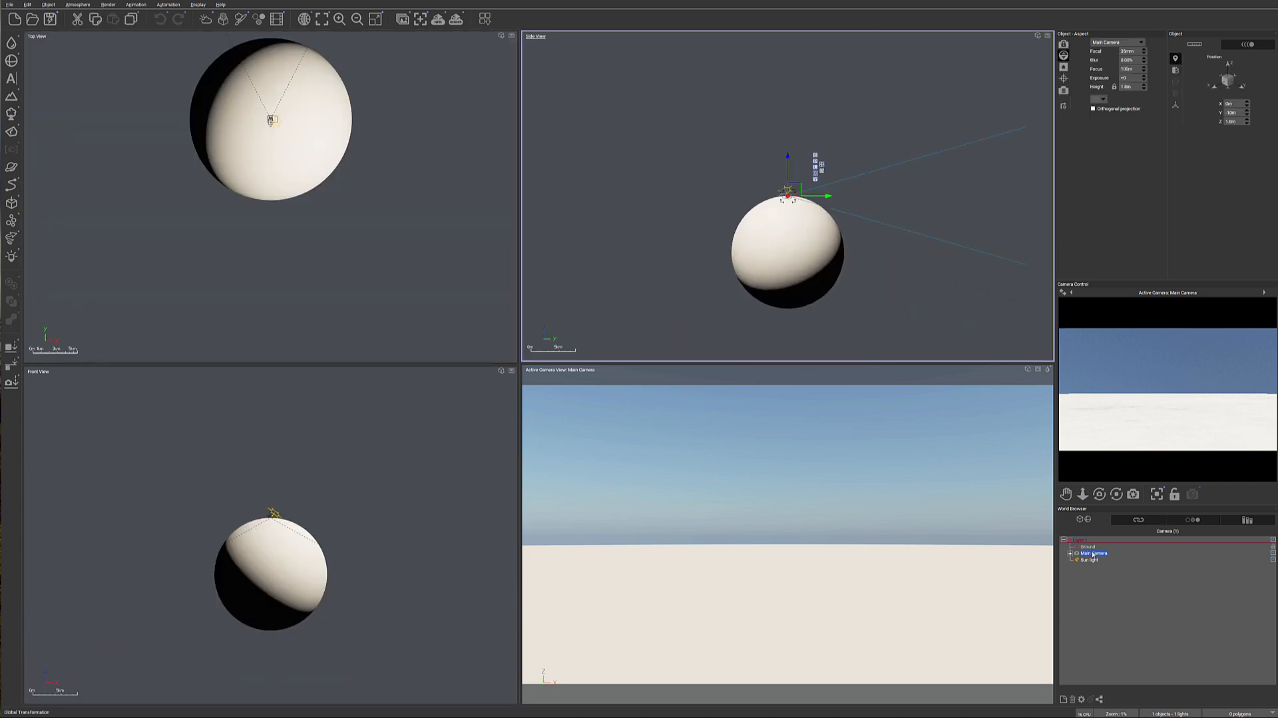
{"action": "double_click", "coordinate": [1091, 553]}
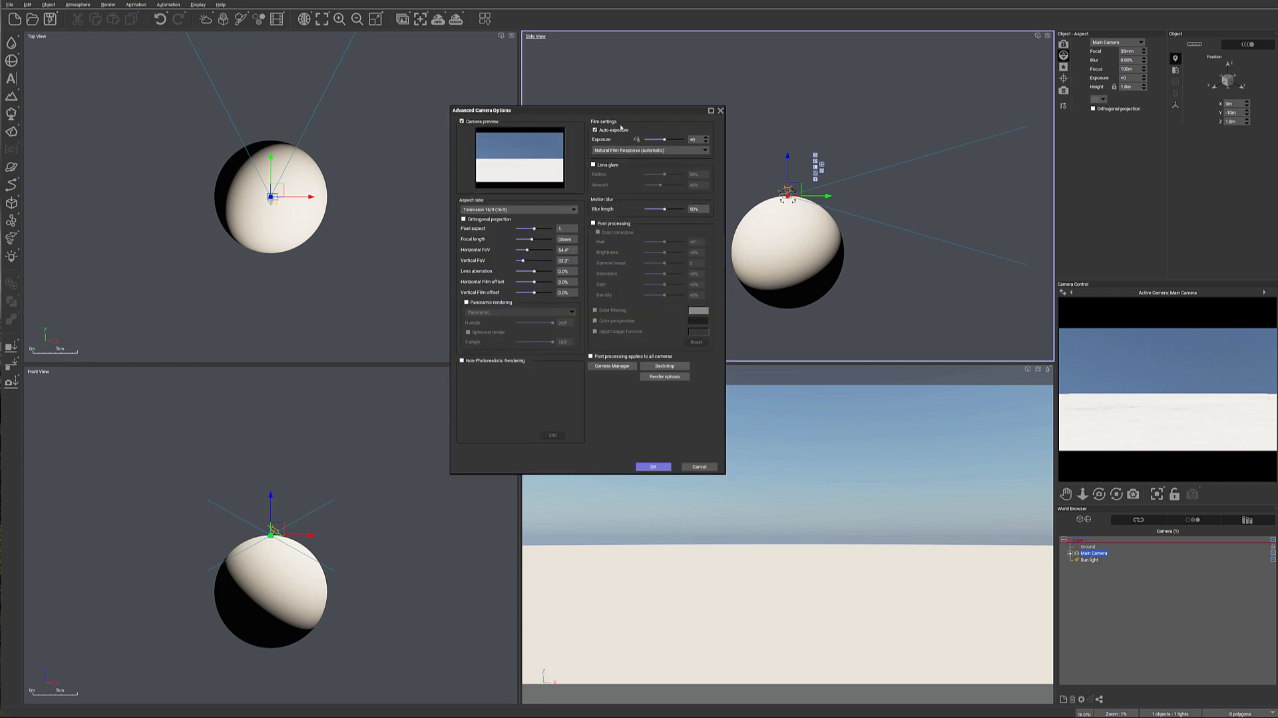
{"action": "left_click", "coordinate": [595, 130]}
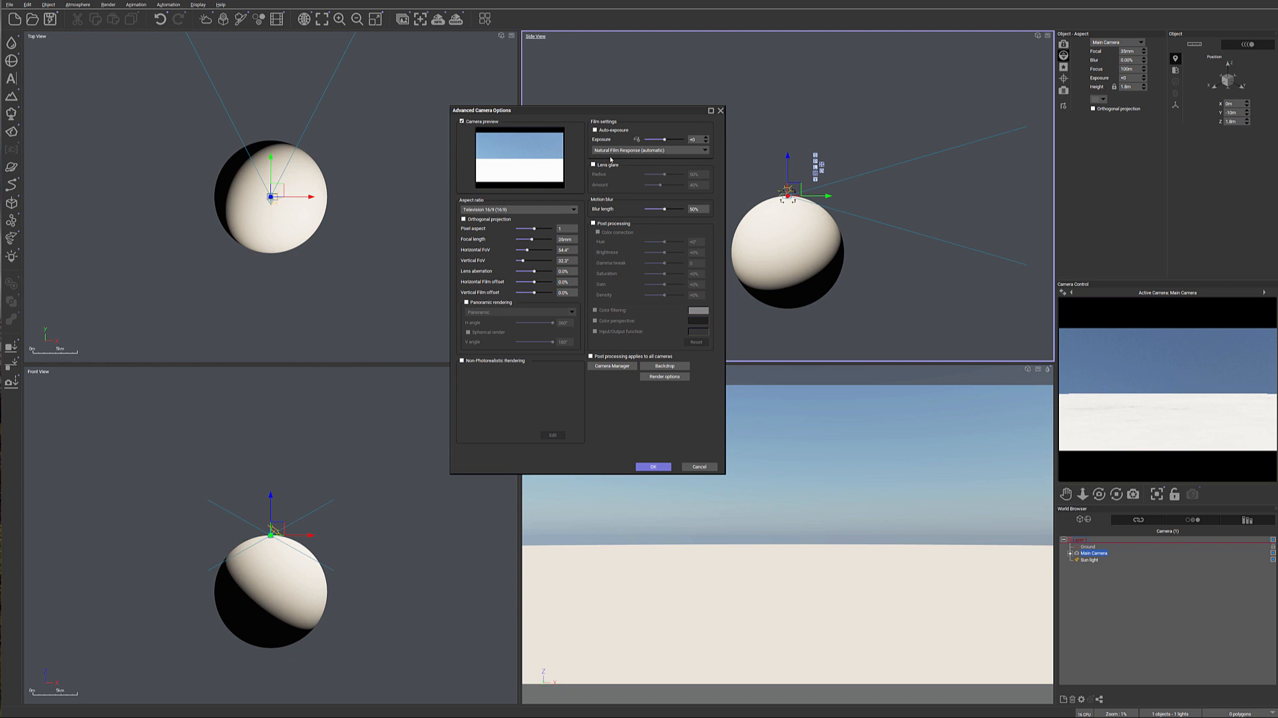
{"action": "left_click", "coordinate": [612, 150]}
{"action": "left_click", "coordinate": [611, 159]}
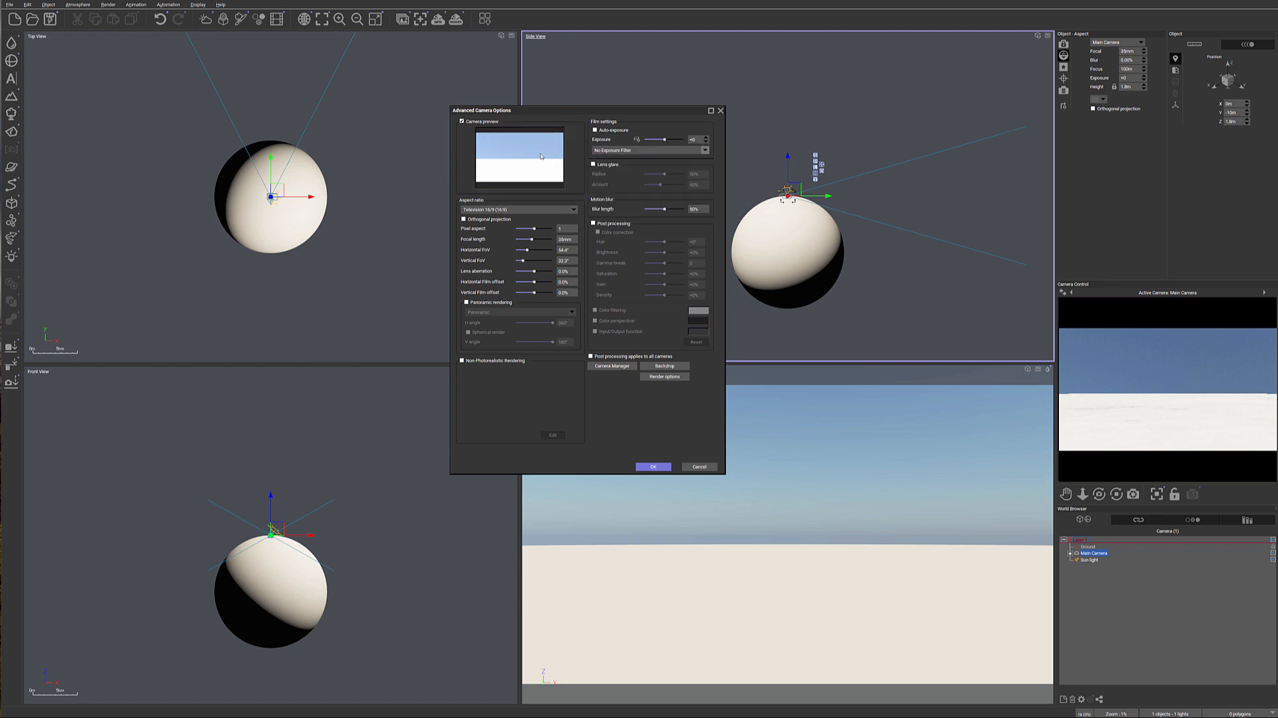
{"action": "left_click", "coordinate": [653, 466]}
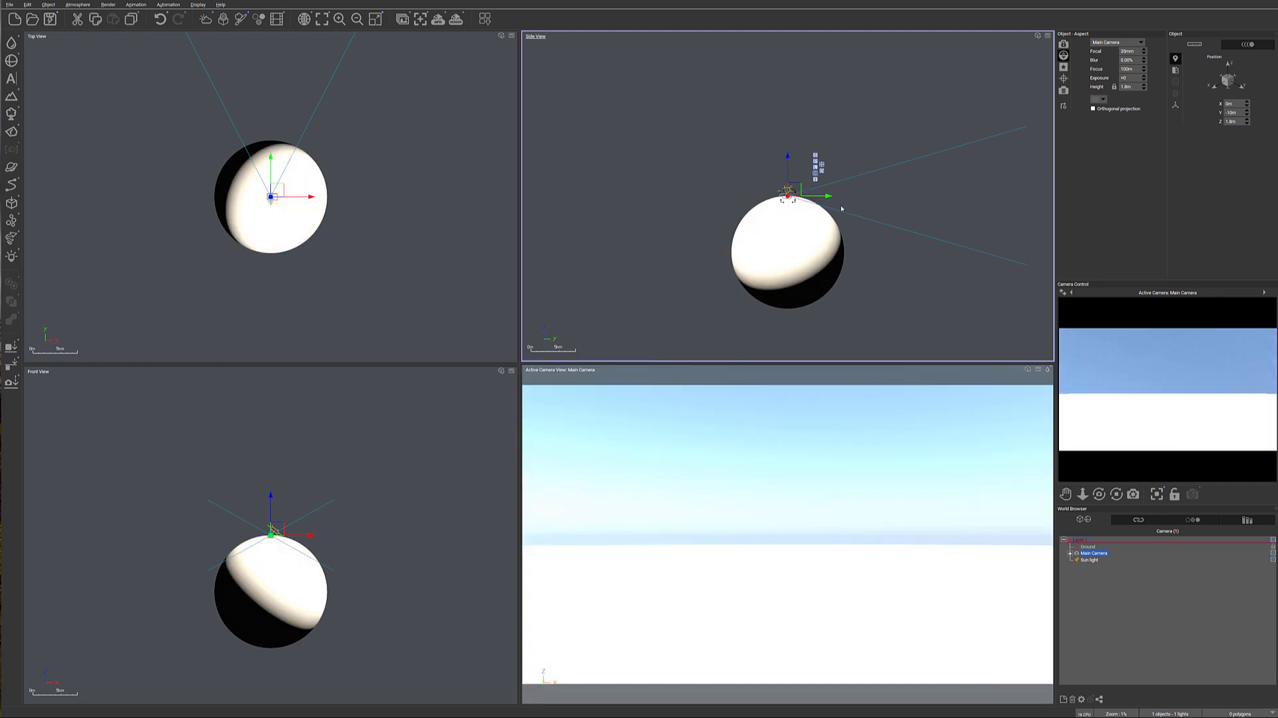
Move the Main Camera off the planet's surface and far out into space beside it
{"action": "left_click_drag", "start_coordinate": [829, 196], "coordinate": [805, 206]}
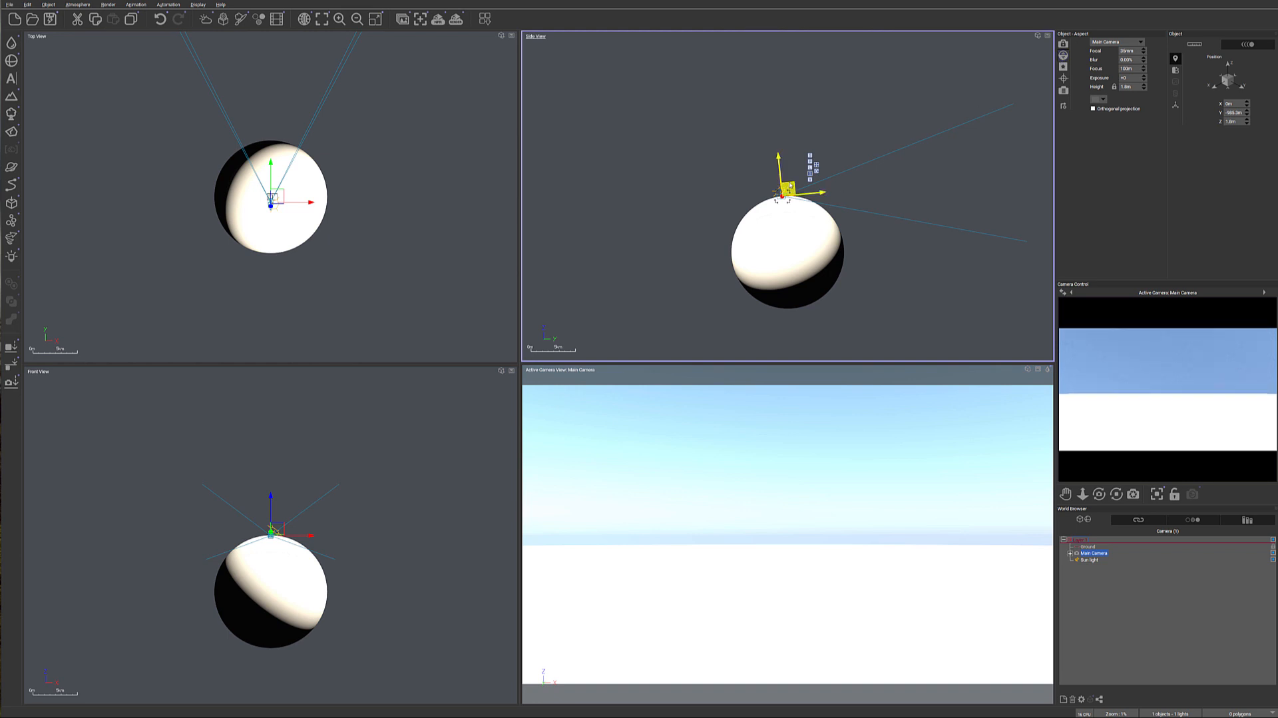
{"action": "left_click_drag", "start_coordinate": [790, 190], "coordinate": [571, 211]}
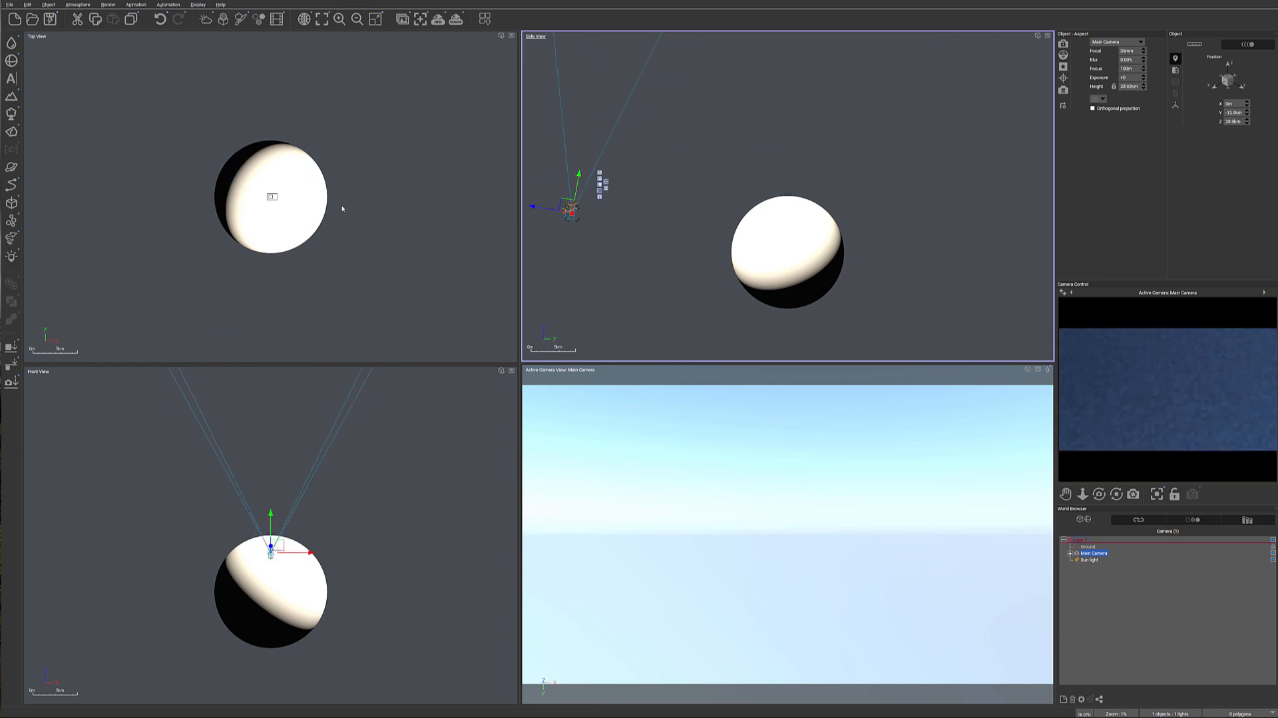
{"action": "right_click_drag", "start_coordinate": [356, 248], "coordinate": [393, 144]}
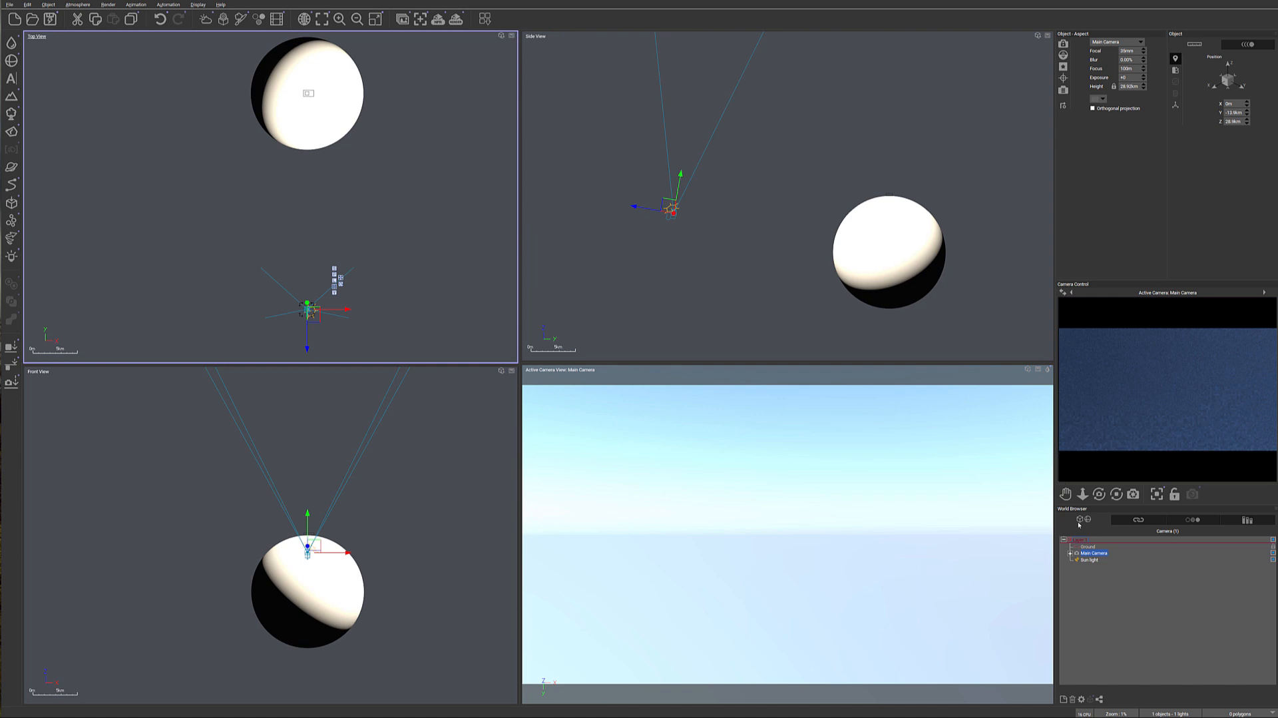
Rotate the Main Camera toward the planet until the whole sphere is in its view
{"action": "left_click_drag", "start_coordinate": [1101, 494], "coordinate": [1101, 489]}
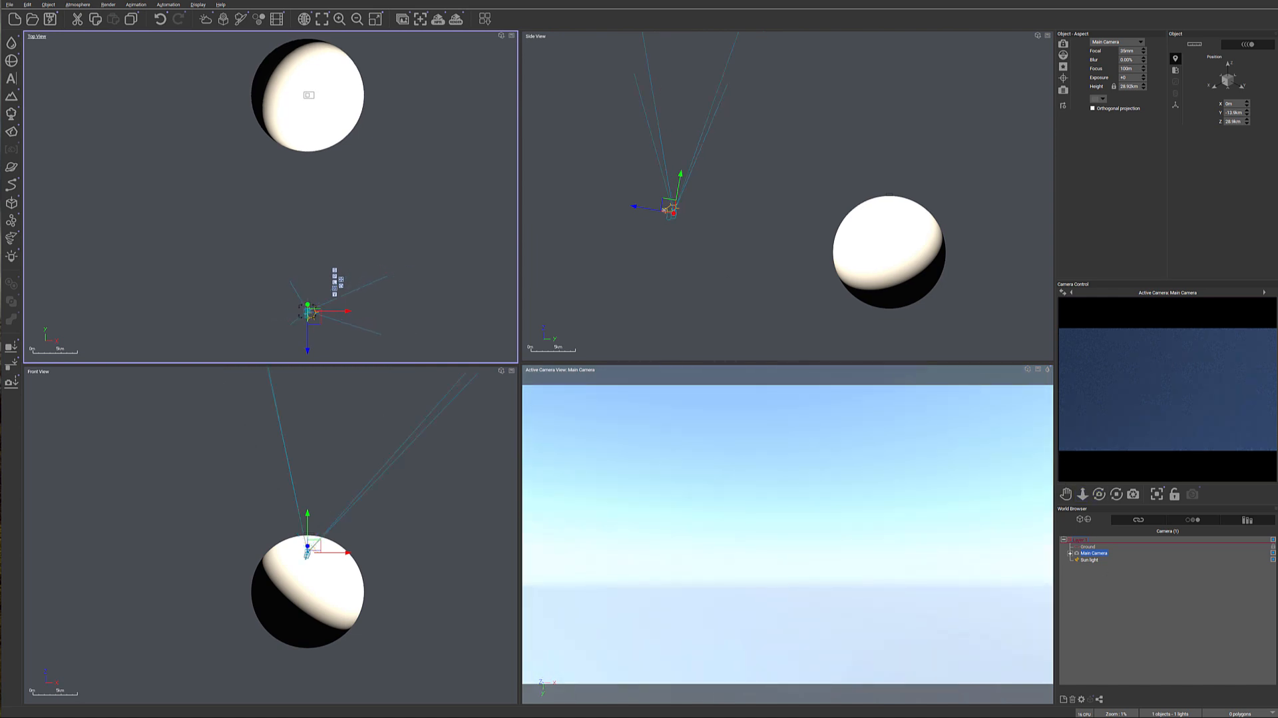
{"action": "left_click", "coordinate": [693, 231]}
{"action": "left_click_drag", "start_coordinate": [680, 220], "coordinate": [557, 307]}
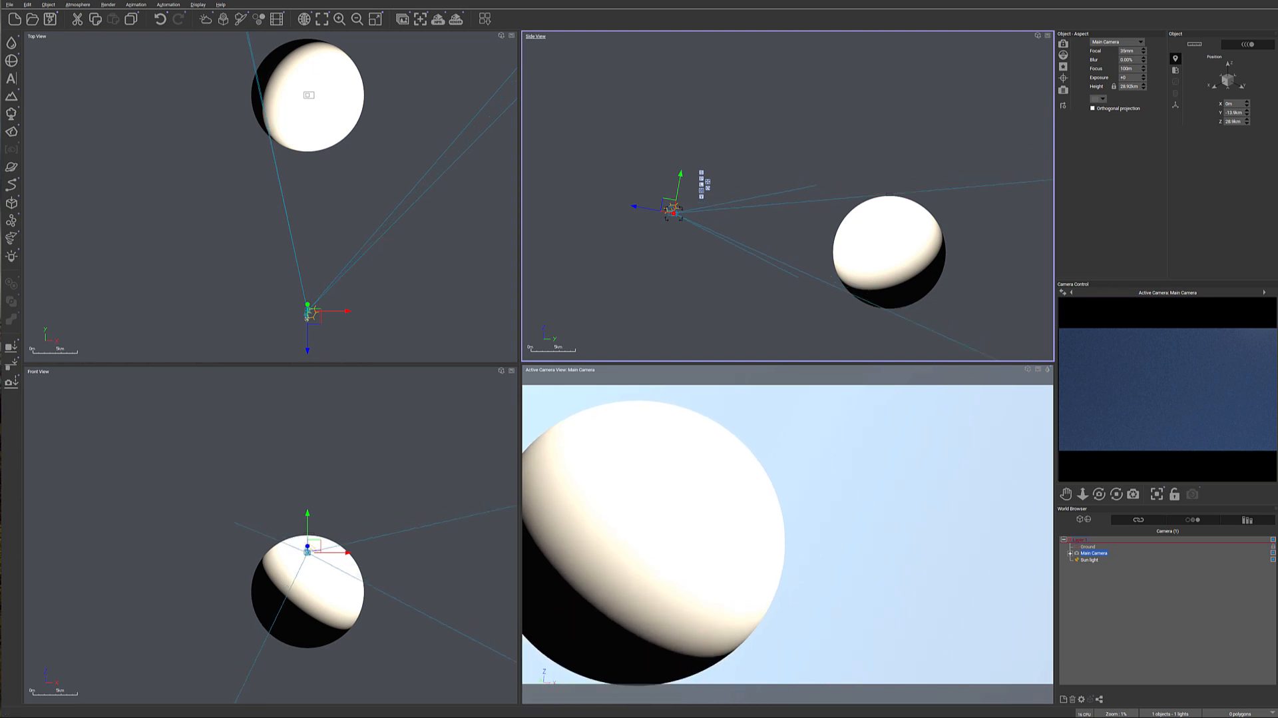
{"action": "left_click", "coordinate": [303, 328]}
{"action": "left_click_drag", "start_coordinate": [299, 320], "coordinate": [300, 321]}
{"action": "left_click", "coordinate": [307, 550]}
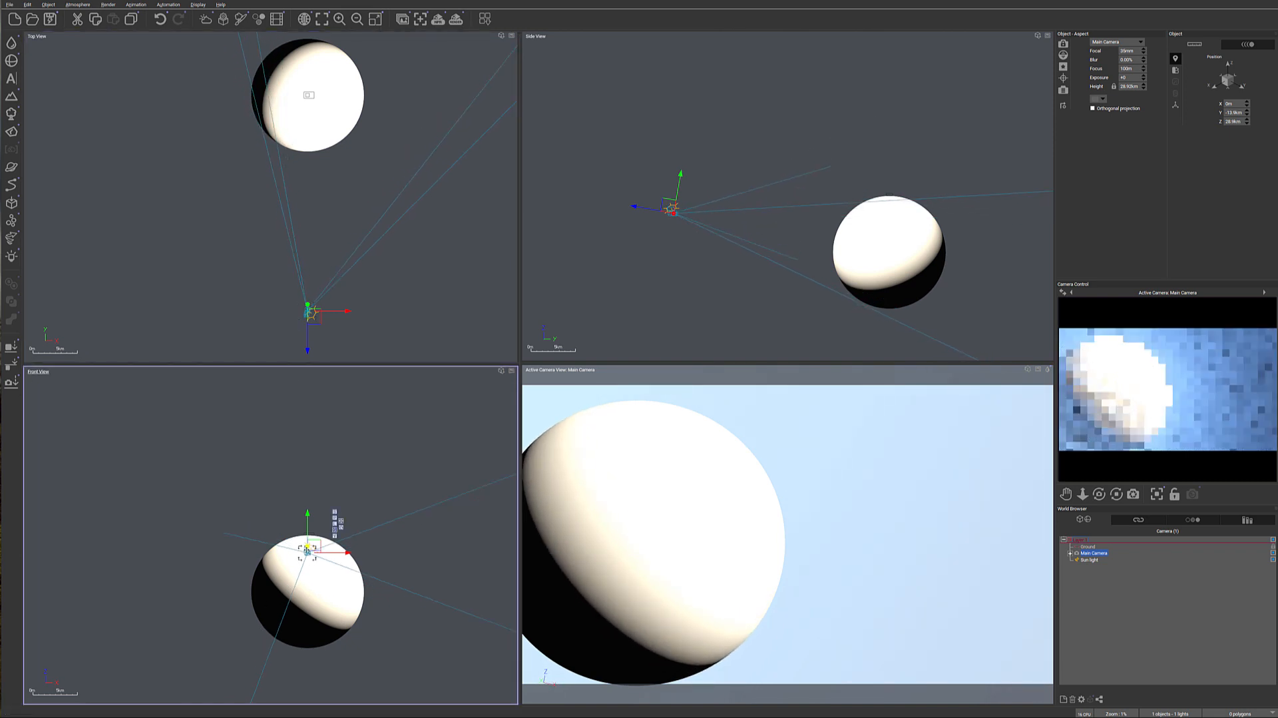
{"action": "left_click_drag", "start_coordinate": [307, 551], "coordinate": [317, 556]}
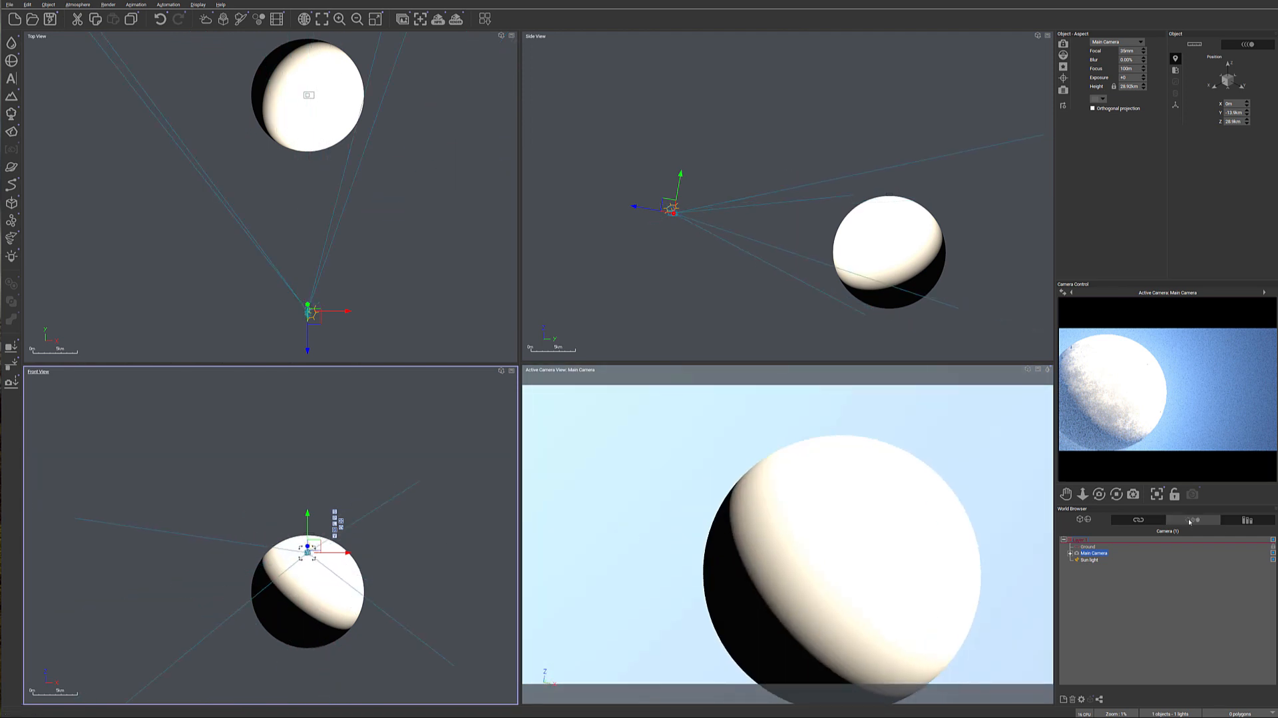
Reposition the Main Camera around the planet so the sphere is centred in the frame with its shadowed side at the left
{"action": "left_click_drag", "start_coordinate": [1099, 494], "coordinate": [1099, 494]}
{"action": "mouse_move", "coordinate": [348, 310]}
{"action": "left_mouse_down"}
{"action": "mouse_move", "coordinate": [380, 306]}
{"action": "mouse_move", "coordinate": [303, 307]}
{"action": "mouse_move", "coordinate": [382, 312]}
{"action": "mouse_move", "coordinate": [303, 314]}
{"action": "mouse_move", "coordinate": [368, 312]}
{"action": "mouse_move", "coordinate": [345, 313]}
{"action": "left_mouse_up"}
{"action": "left_click", "coordinate": [319, 282]}
{"action": "mouse_move", "coordinate": [258, 313]}
{"action": "left_mouse_down"}
{"action": "mouse_move", "coordinate": [282, 311]}
{"action": "mouse_move", "coordinate": [235, 309]}
{"action": "mouse_move", "coordinate": [262, 314]}
{"action": "mouse_move", "coordinate": [304, 290]}
{"action": "mouse_move", "coordinate": [264, 312]}
{"action": "mouse_move", "coordinate": [280, 314]}
{"action": "left_mouse_up"}
{"action": "left_click", "coordinate": [293, 623]}
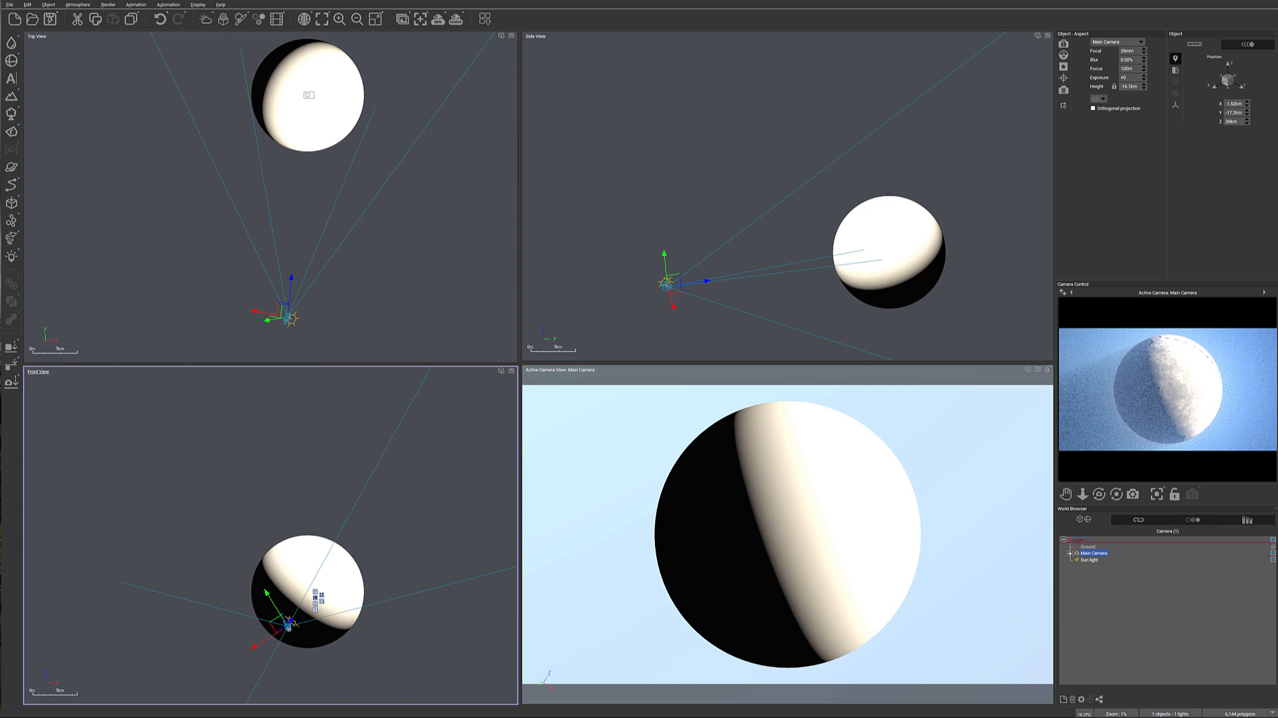
{"action": "left_click", "coordinate": [315, 605]}
{"action": "left_click_drag", "start_coordinate": [321, 624], "coordinate": [361, 629]}
{"action": "left_click_drag", "start_coordinate": [658, 280], "coordinate": [637, 230]}
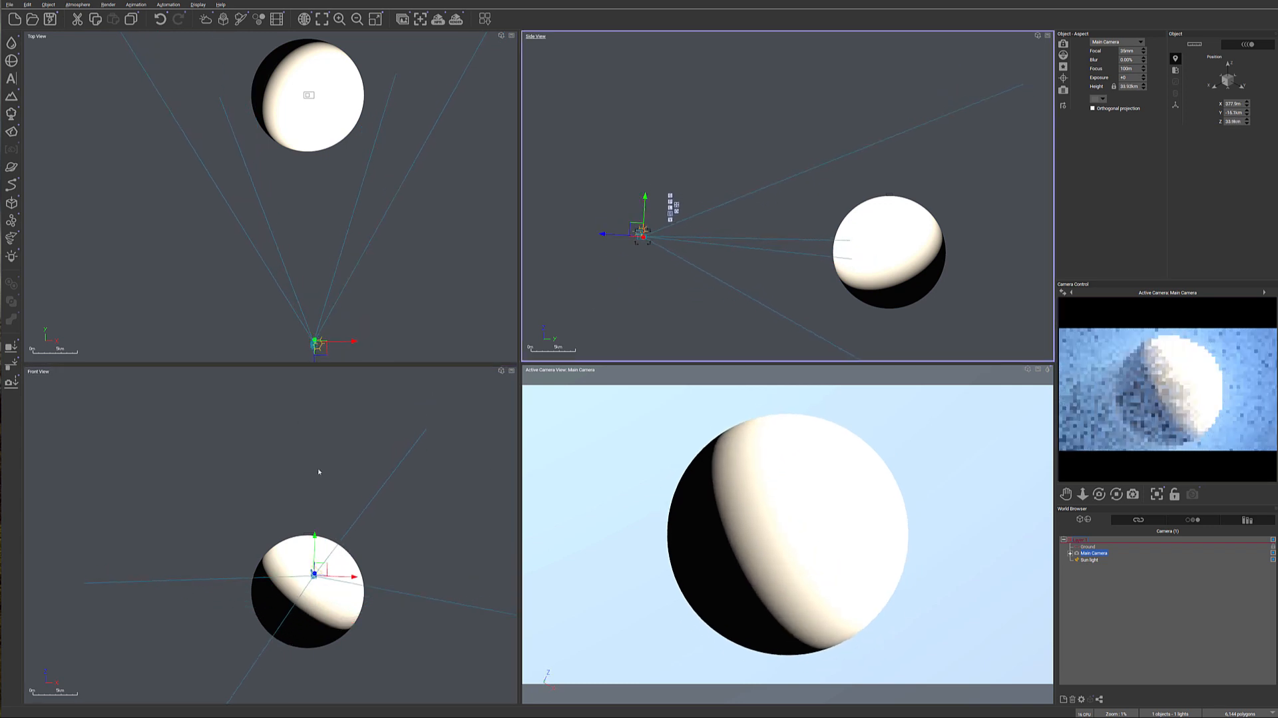
Turn the Main Camera to place the planet left of the frame's centre and pull the camera farther back
{"action": "left_click", "coordinate": [311, 579]}
{"action": "left_click_drag", "start_coordinate": [322, 583], "coordinate": [330, 586]}
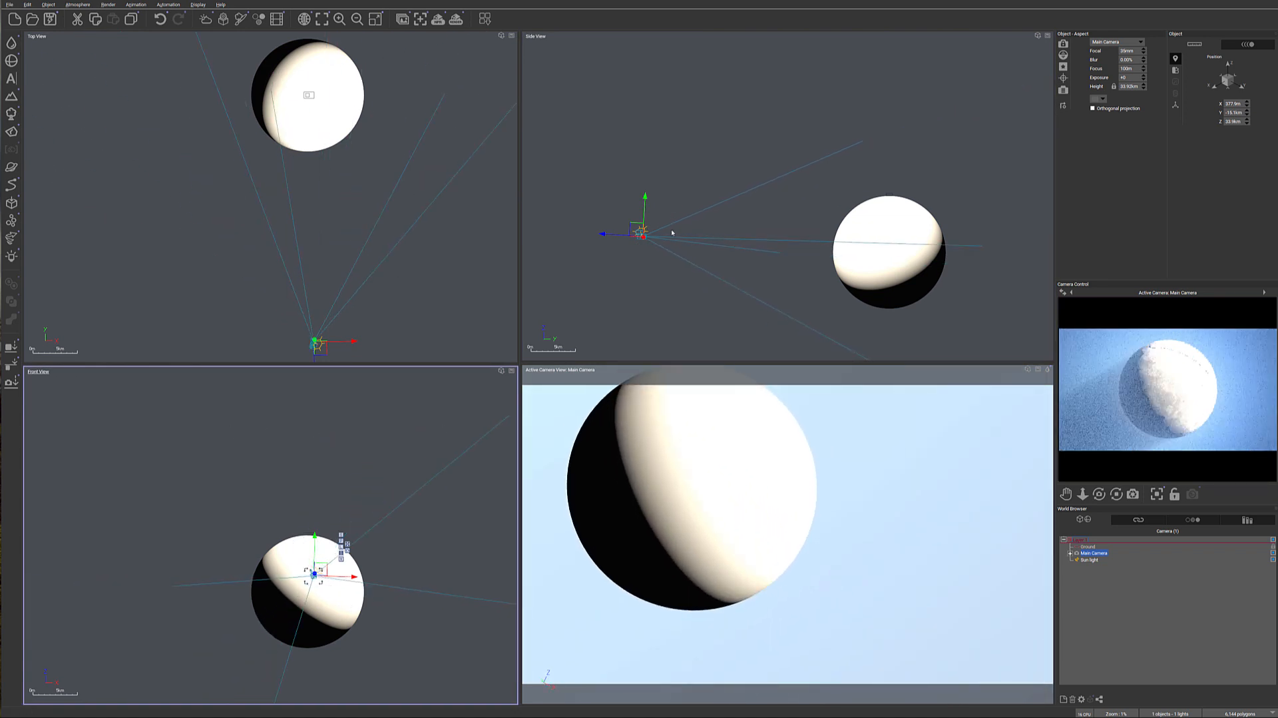
{"action": "left_click", "coordinate": [635, 244]}
{"action": "left_click_drag", "start_coordinate": [634, 245], "coordinate": [633, 249]}
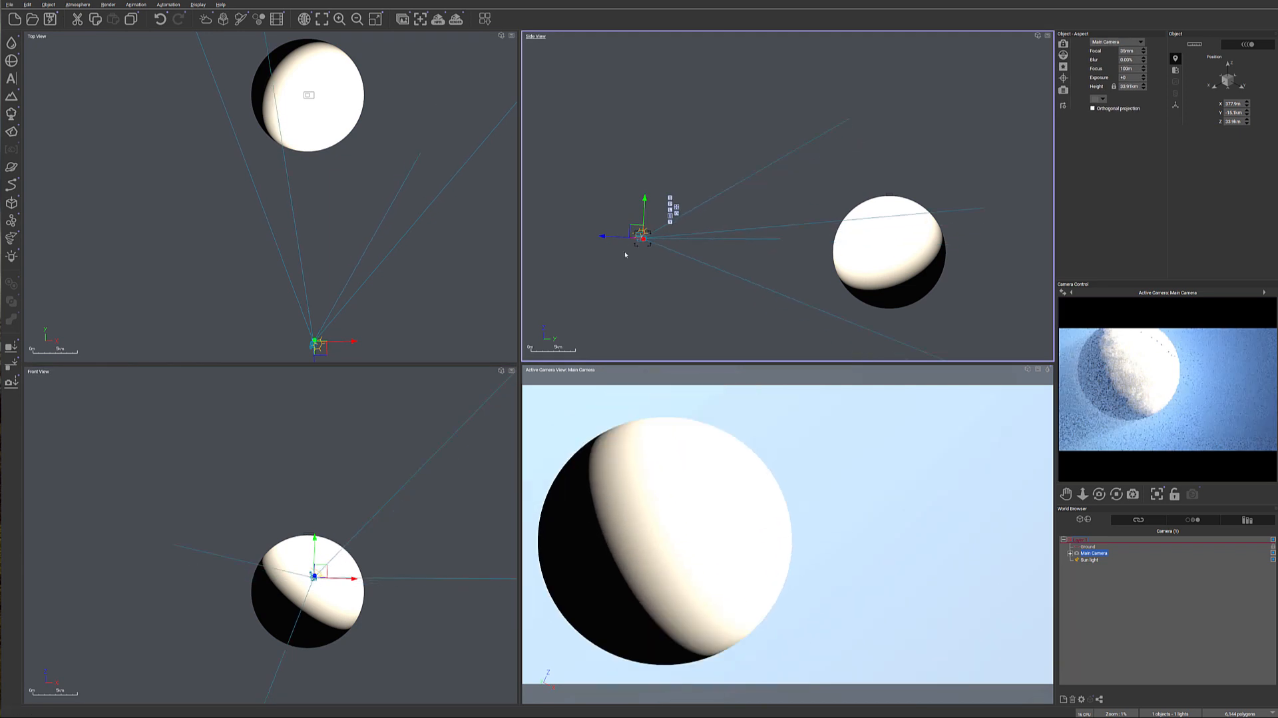
{"action": "left_click", "coordinate": [322, 585]}
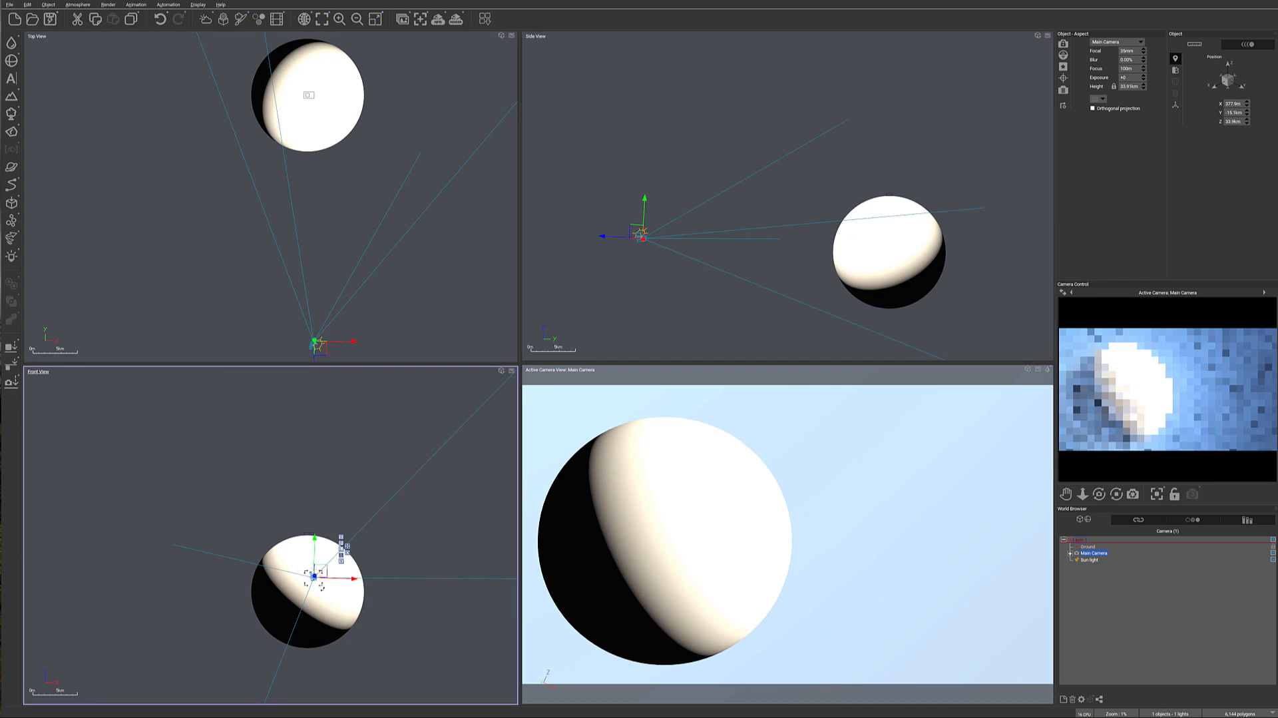
{"action": "left_click_drag", "start_coordinate": [1099, 494], "coordinate": [1099, 493]}
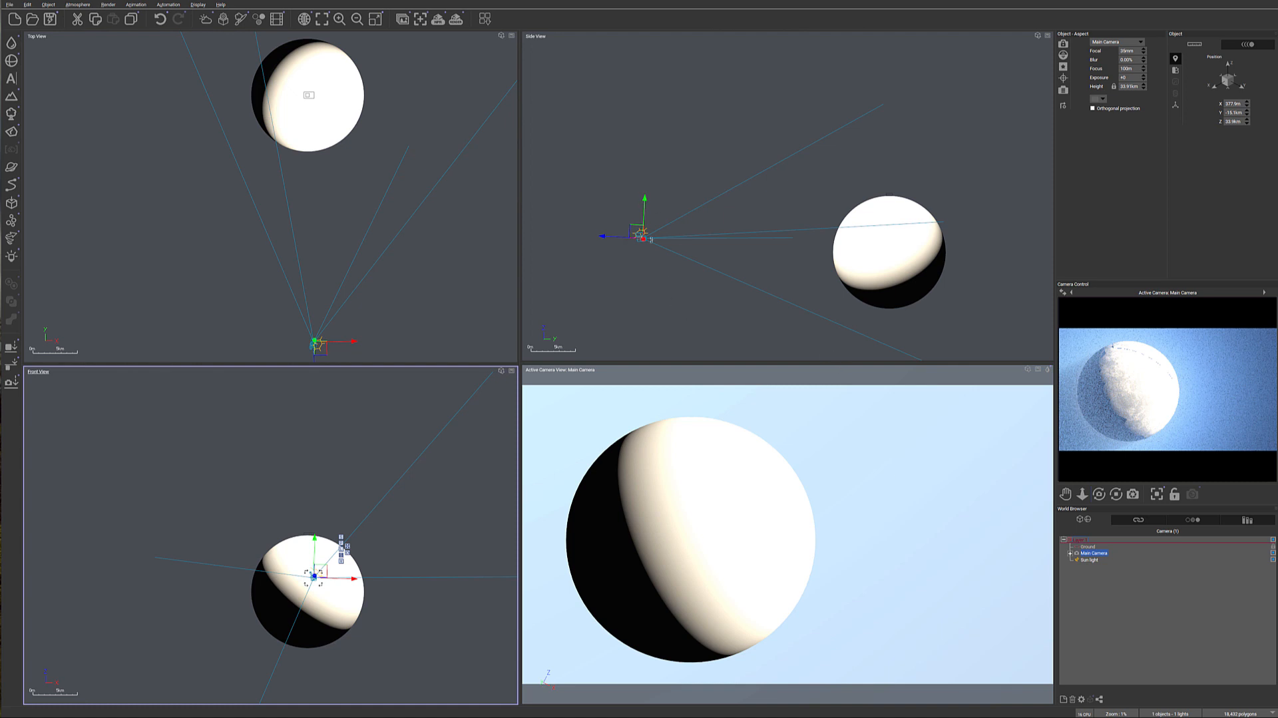
{"action": "left_click_drag", "start_coordinate": [641, 233], "coordinate": [561, 252]}
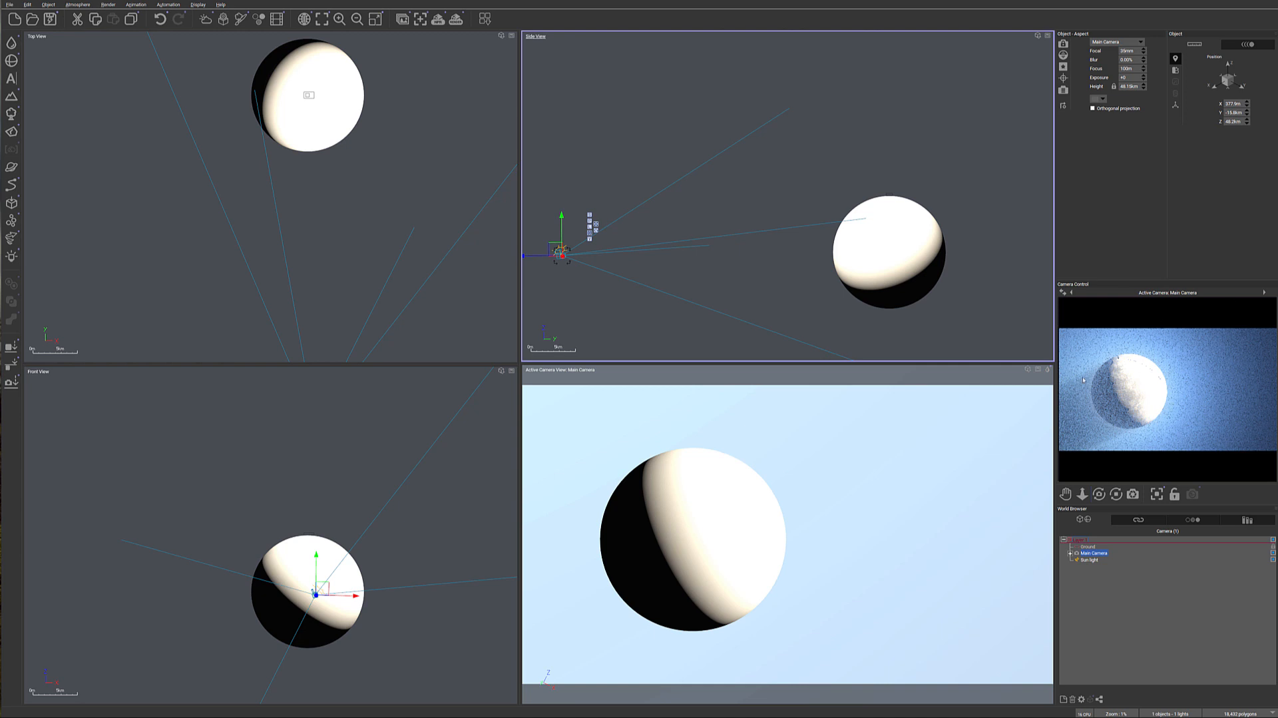
Change the atmosphere model to Standard spectral and let the atmosphere and camera exposure be adjusted automatically
{"action": "right_click", "coordinate": [1155, 381]}
{"action": "left_click", "coordinate": [78, 5]}
{"action": "left_click", "coordinate": [107, 86]}
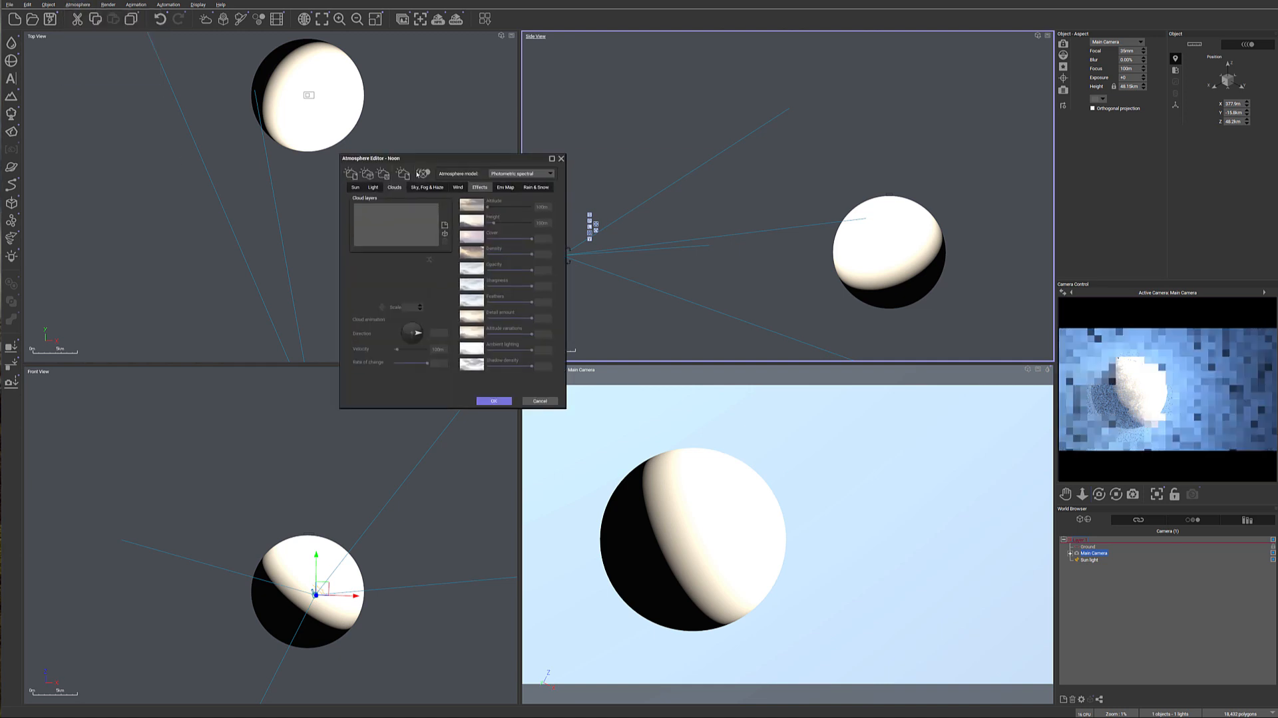
{"action": "left_click_drag", "start_coordinate": [466, 158], "coordinate": [551, 162]}
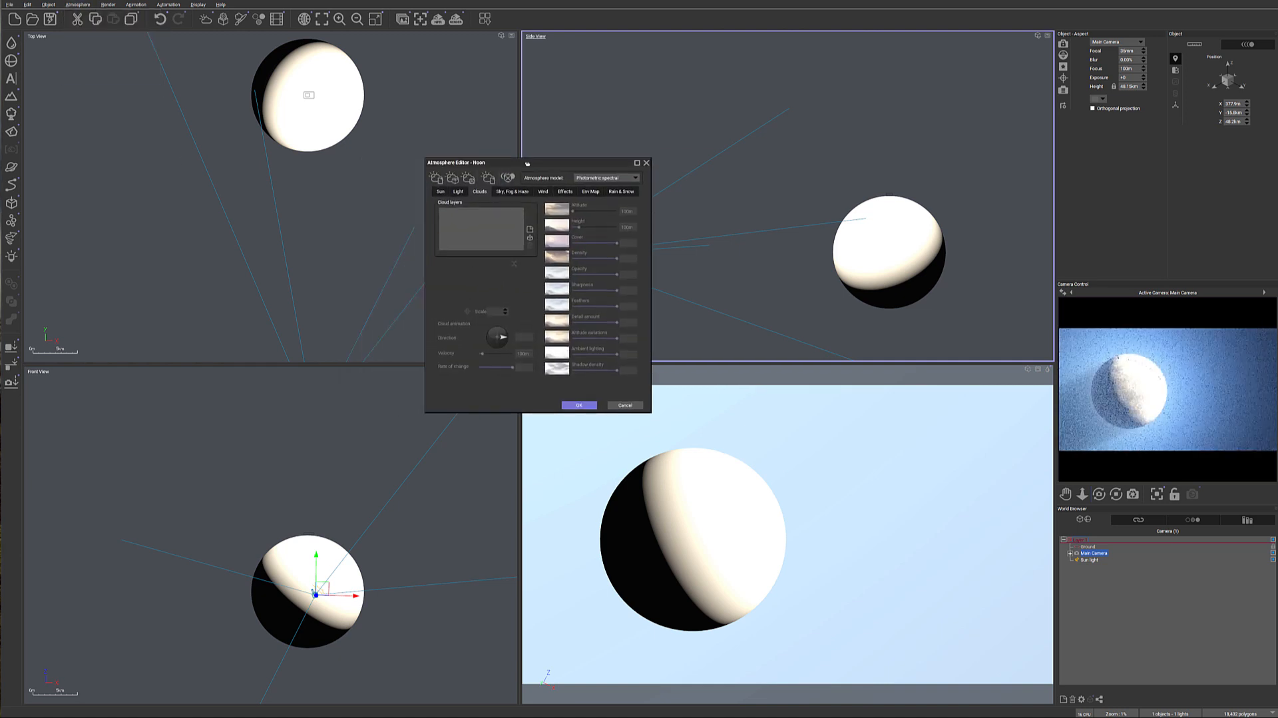
{"action": "left_click", "coordinate": [635, 178]}
{"action": "left_click", "coordinate": [584, 207]}
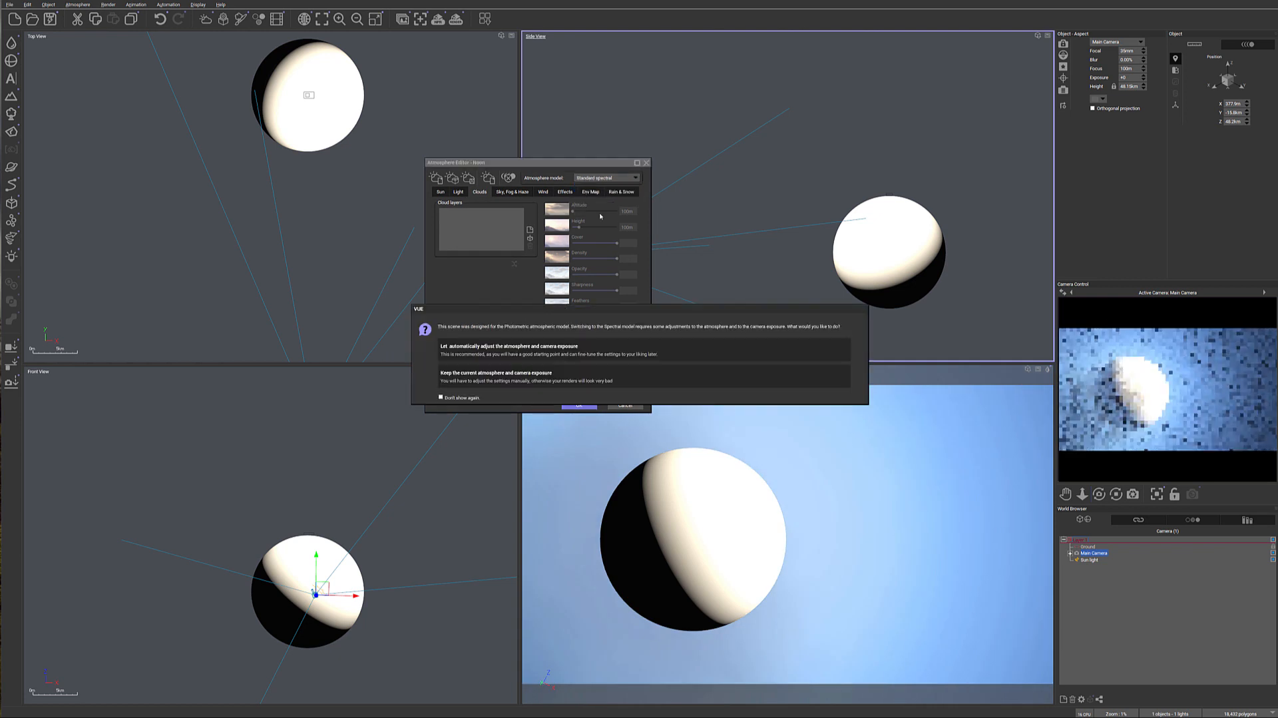
{"action": "left_click", "coordinate": [581, 352]}
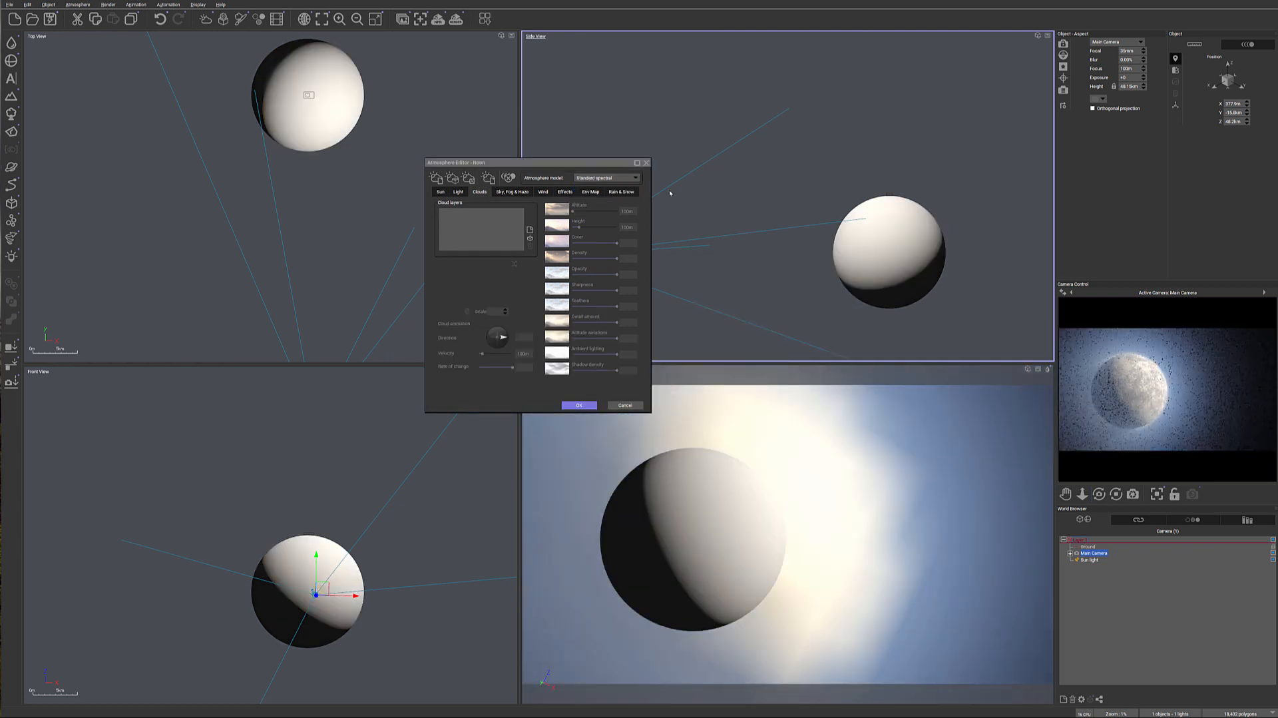
Set the haze mean altitude and the fog mean altitude of the atmosphere to 0
{"action": "left_click", "coordinate": [514, 193]}
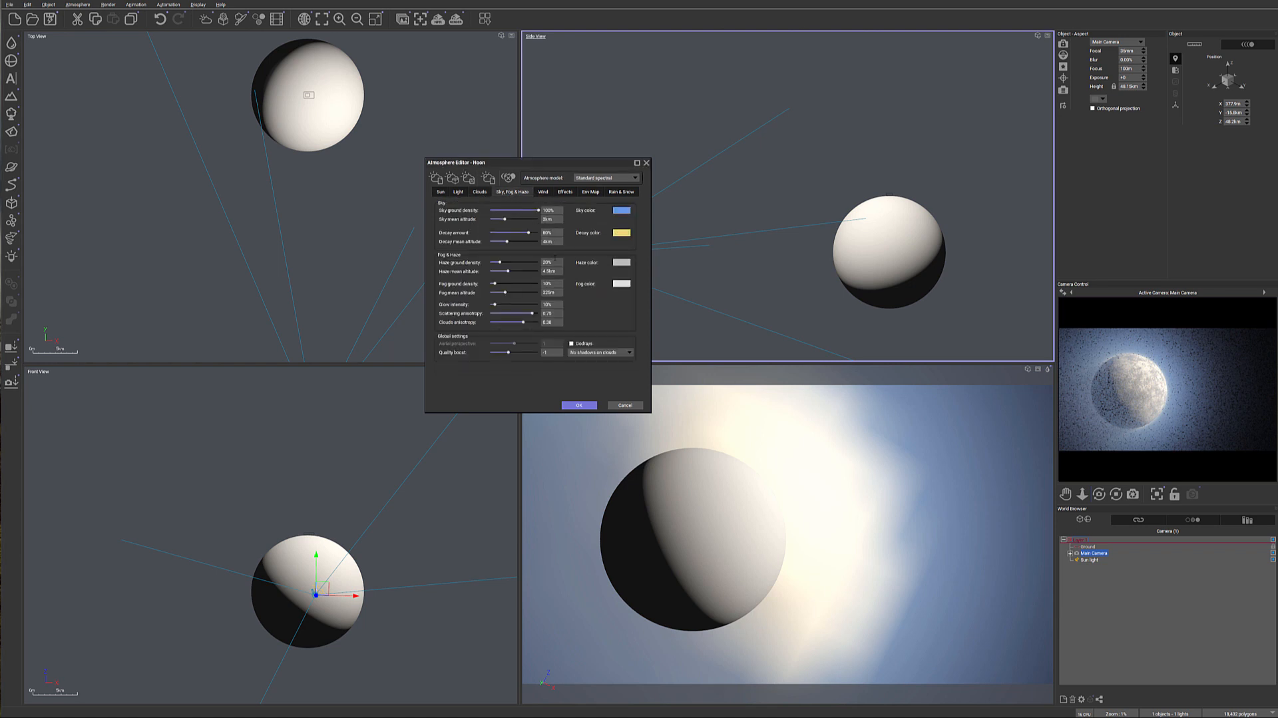
{"action": "left_click", "coordinate": [557, 271]}
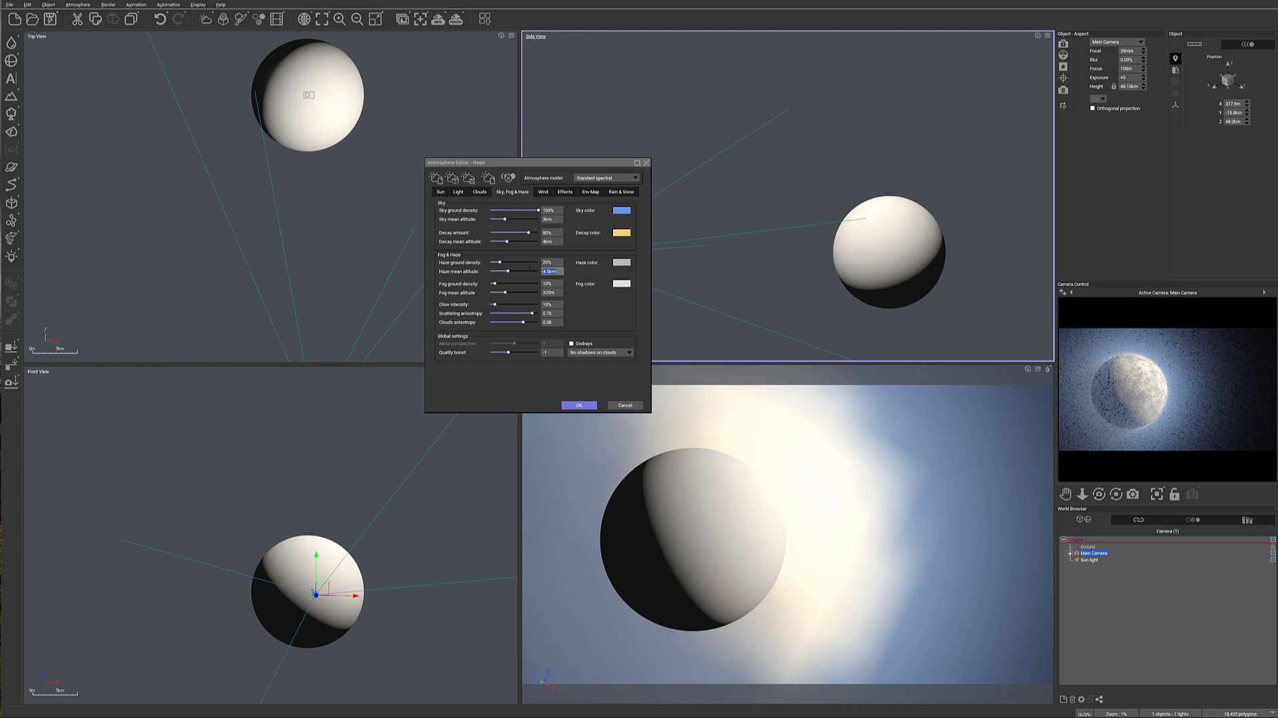
{"action": "type", "text": "0"}
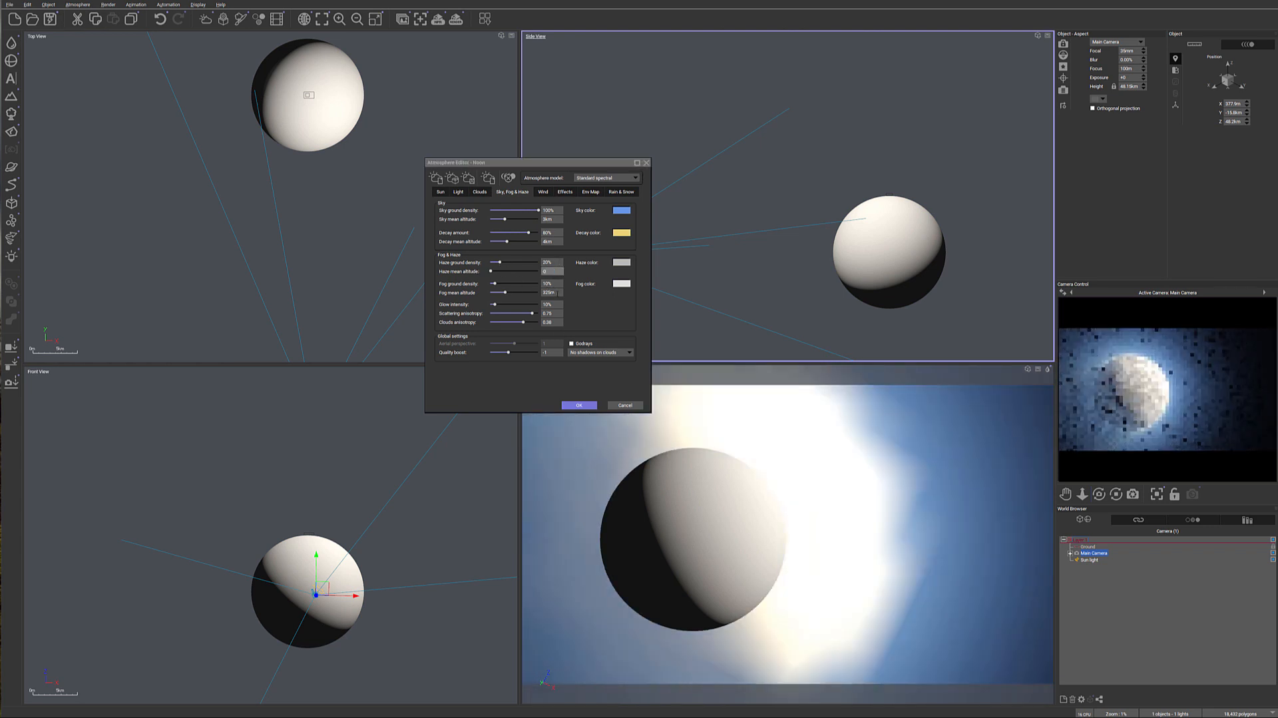
{"action": "left_click", "coordinate": [556, 293]}
{"action": "type", "text": "0"}
Set the decay mean altitude and the sky mean altitude to 0, refresh the camera preview and accept the atmosphere settings
{"action": "left_click", "coordinate": [557, 242]}
{"action": "type", "text": "0"}
{"action": "left_click", "coordinate": [557, 220]}
{"action": "type", "text": "0"}
{"action": "left_click", "coordinate": [620, 320]}
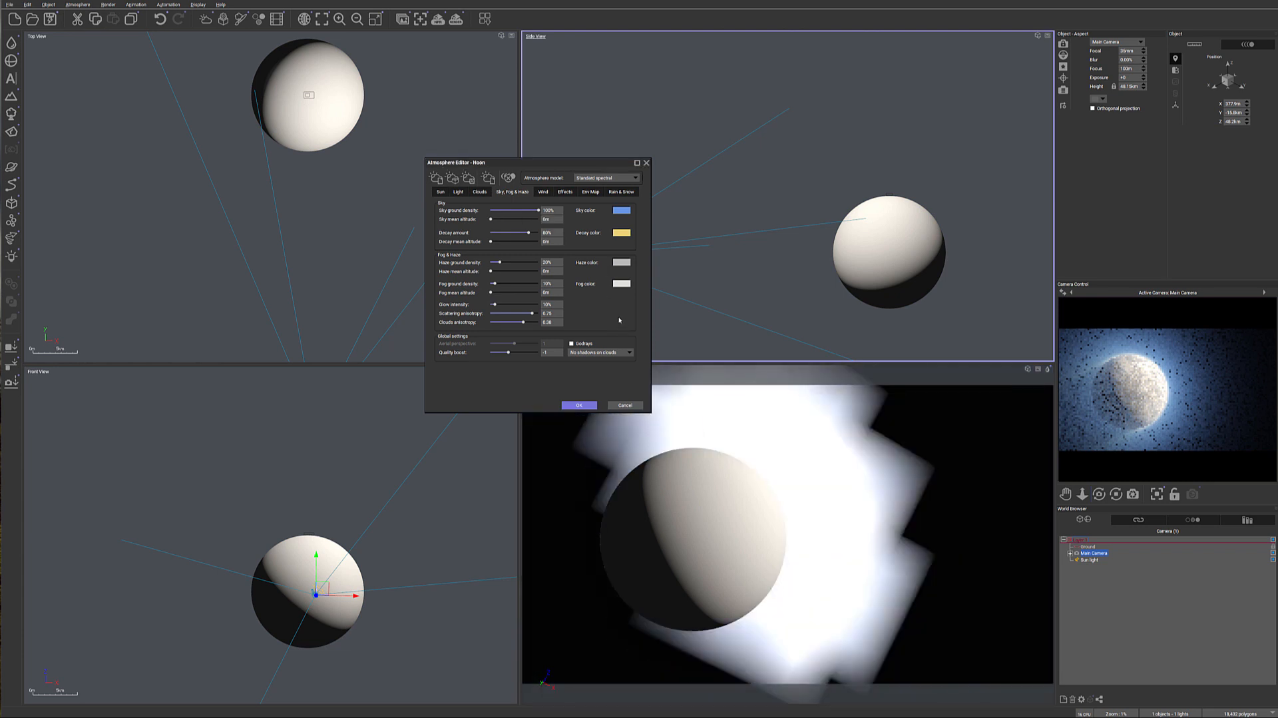
{"action": "right_click", "coordinate": [1227, 412]}
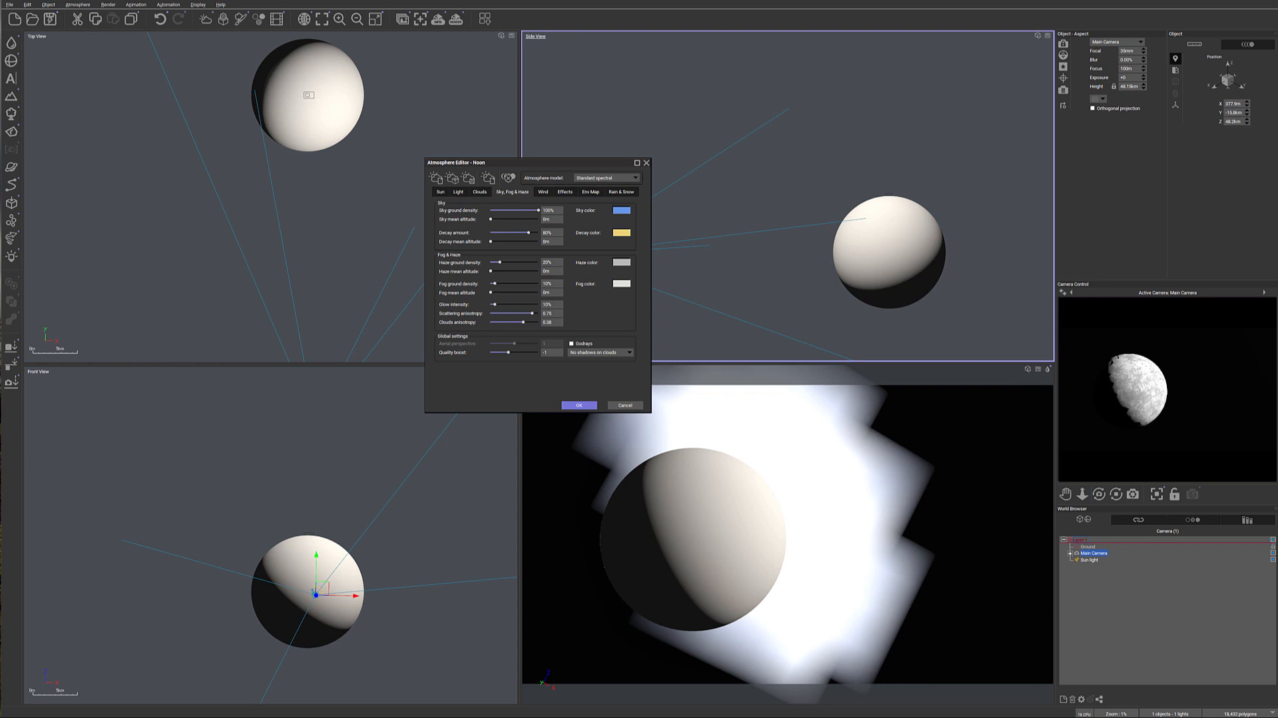
{"action": "left_click", "coordinate": [1018, 302]}
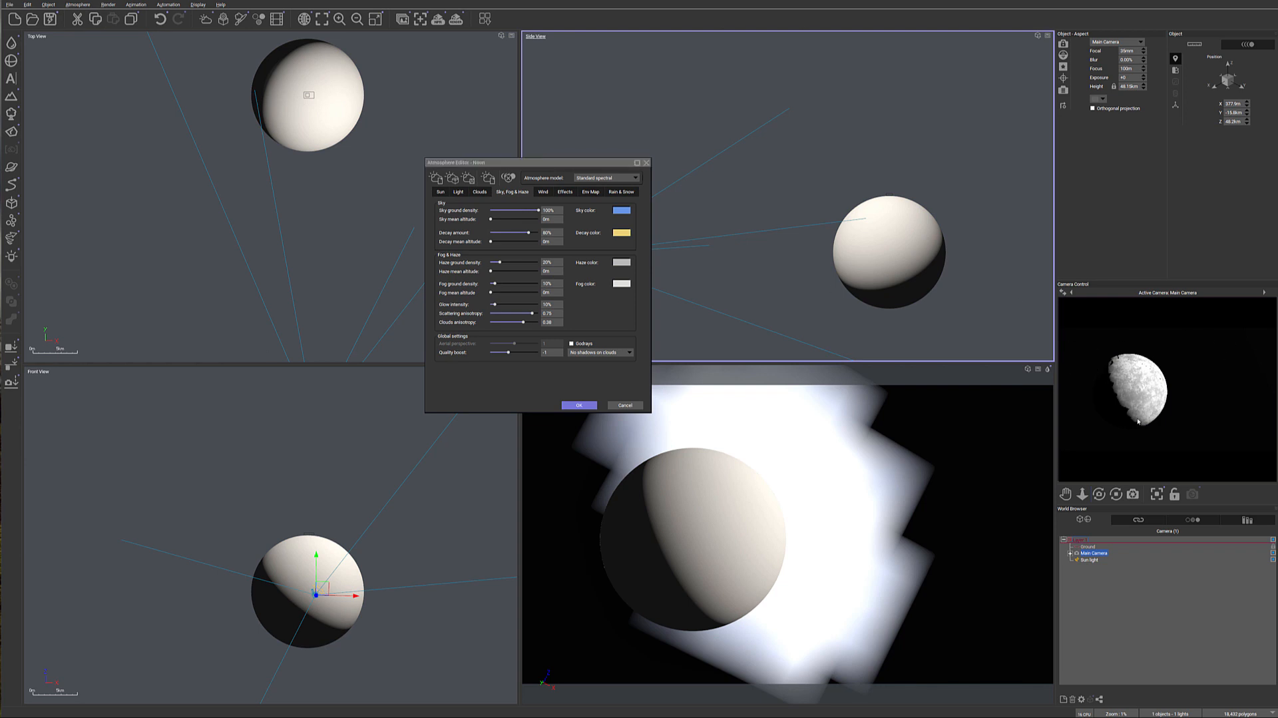
{"action": "left_click", "coordinate": [579, 405]}
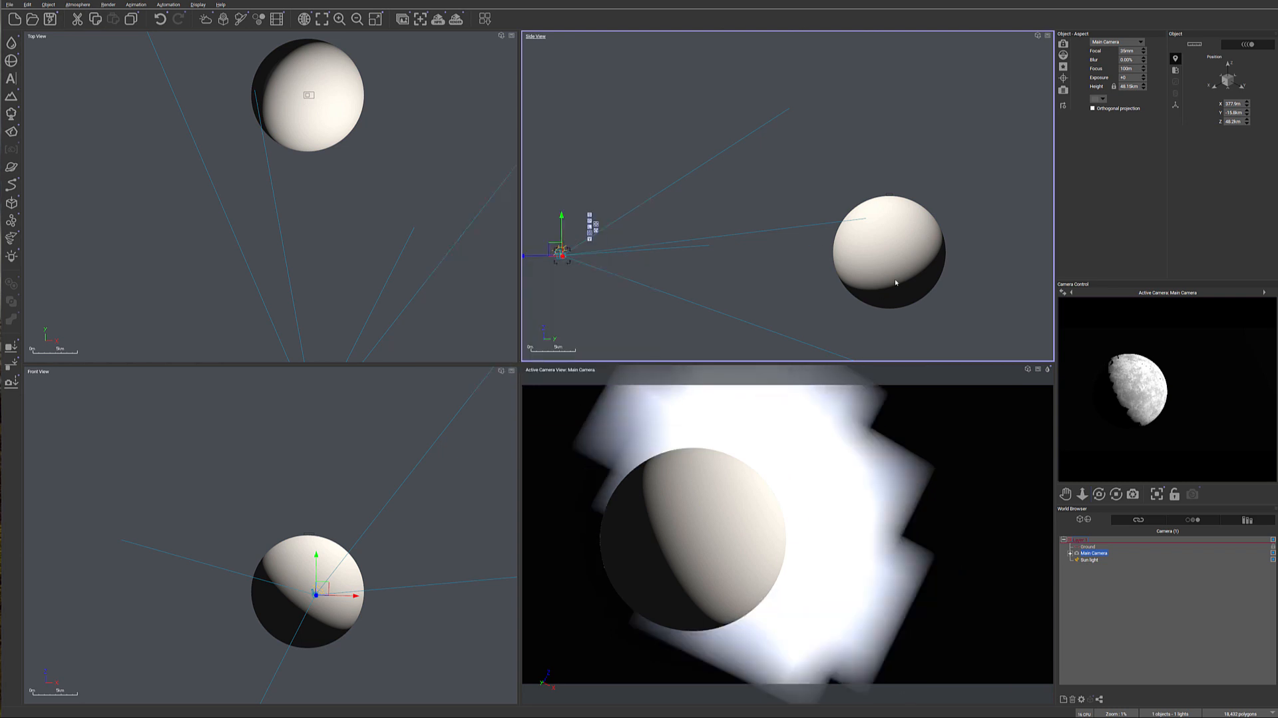
Replace the spherical ground's default material with the Old Rocks preset from the displacement materials
{"action": "left_click", "coordinate": [1088, 547]}
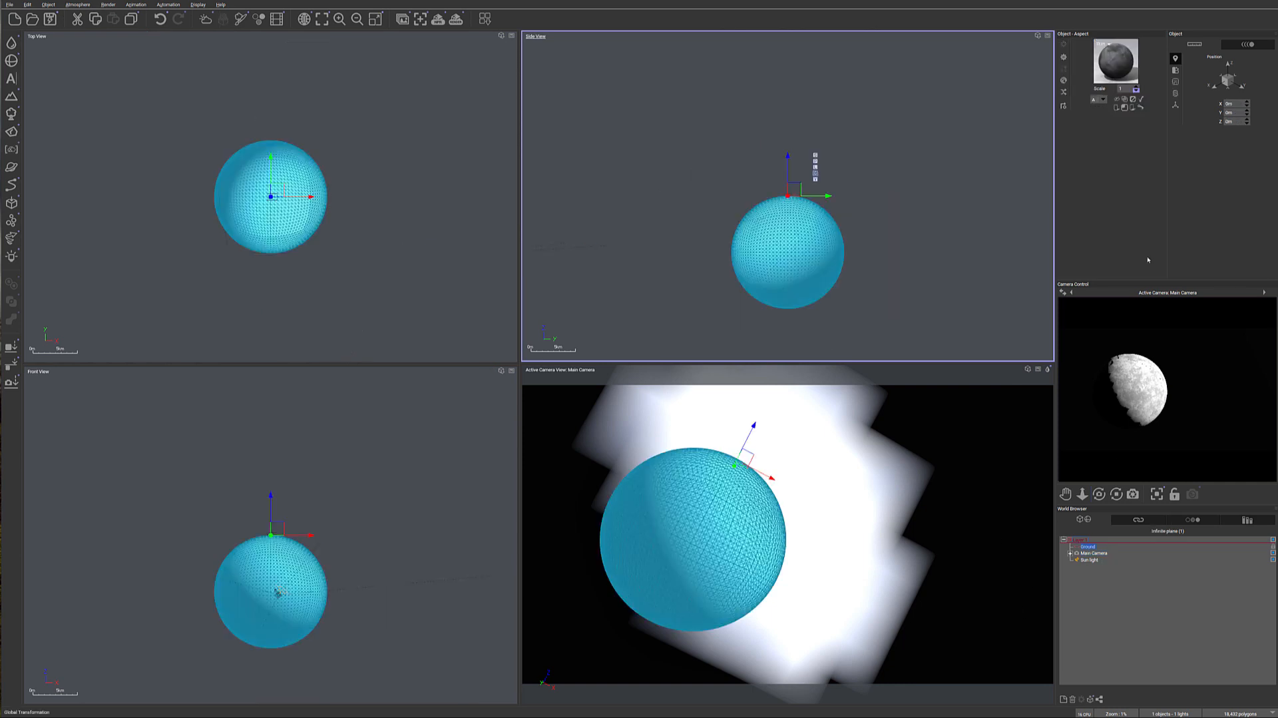
{"action": "double_click", "coordinate": [1115, 67]}
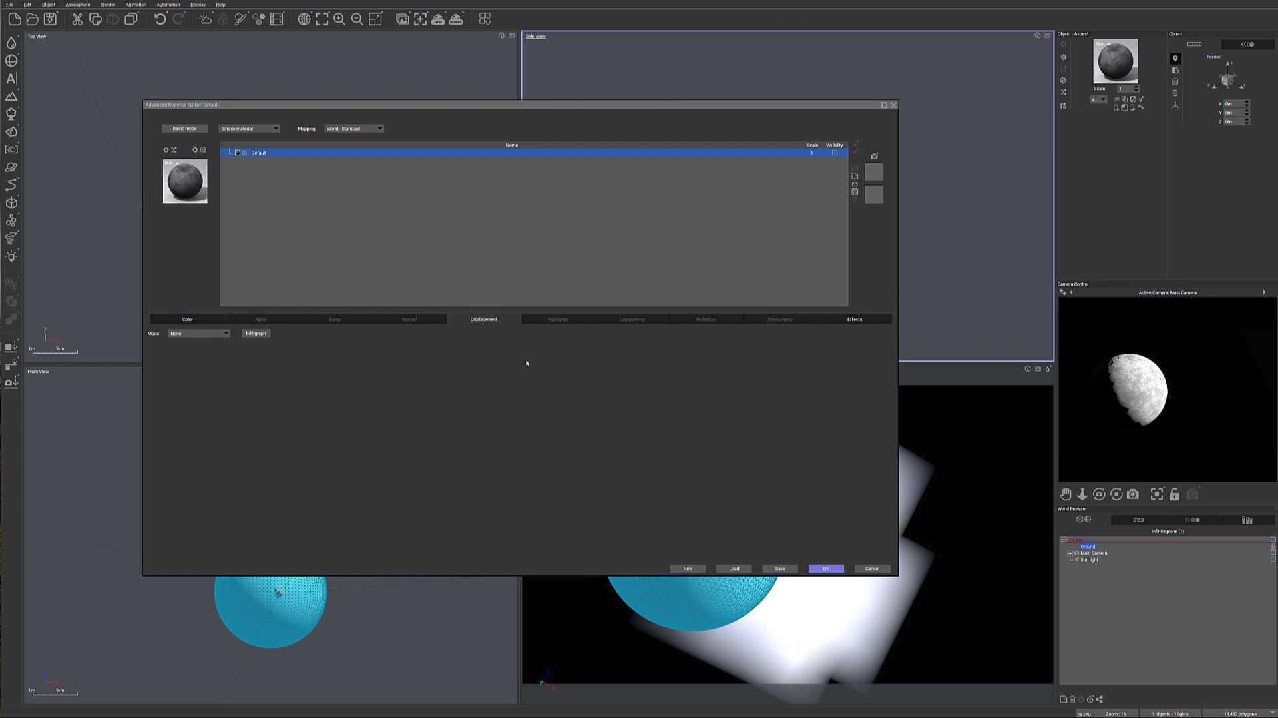
{"action": "double_click", "coordinate": [181, 180]}
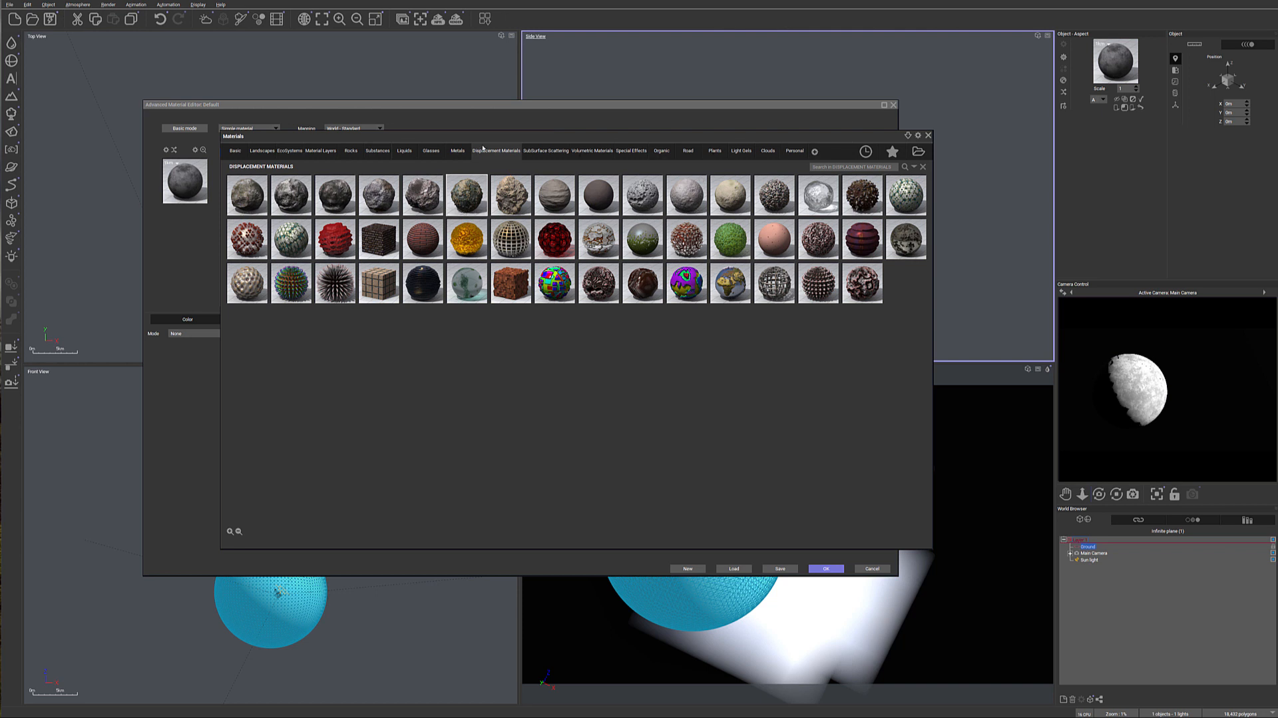
{"action": "double_click", "coordinate": [462, 202]}
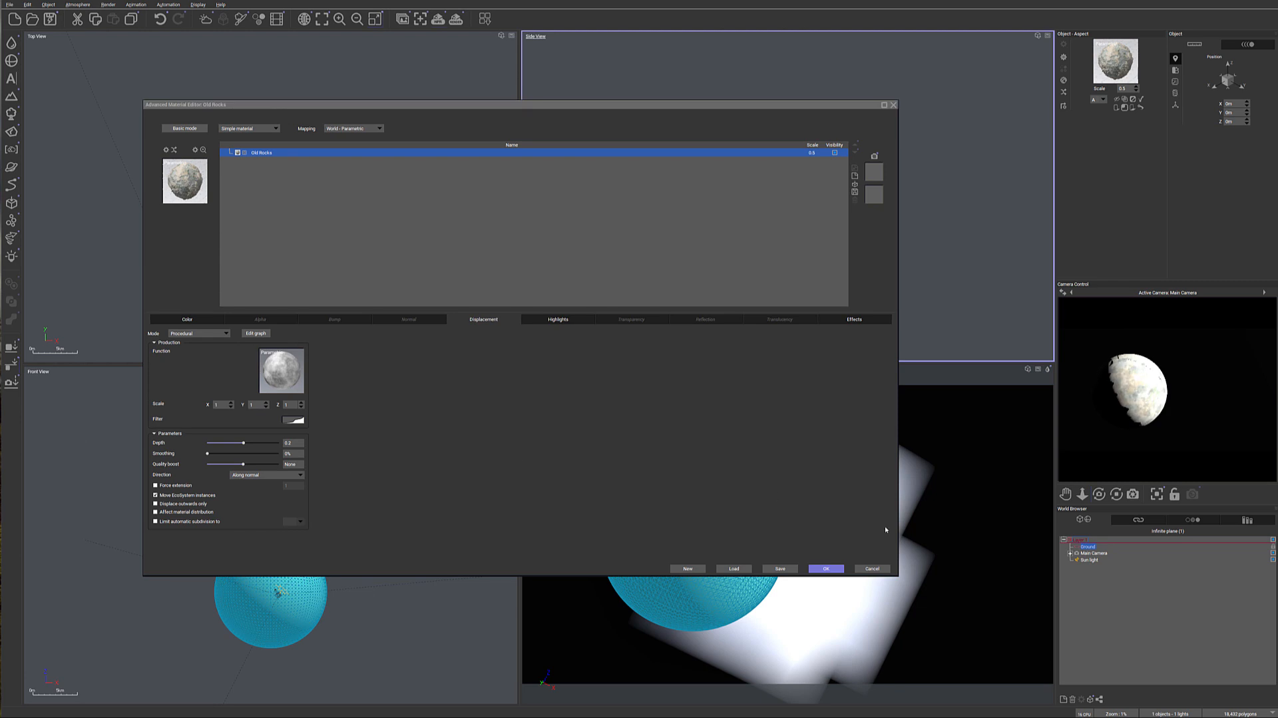
{"action": "left_click", "coordinate": [832, 569]}
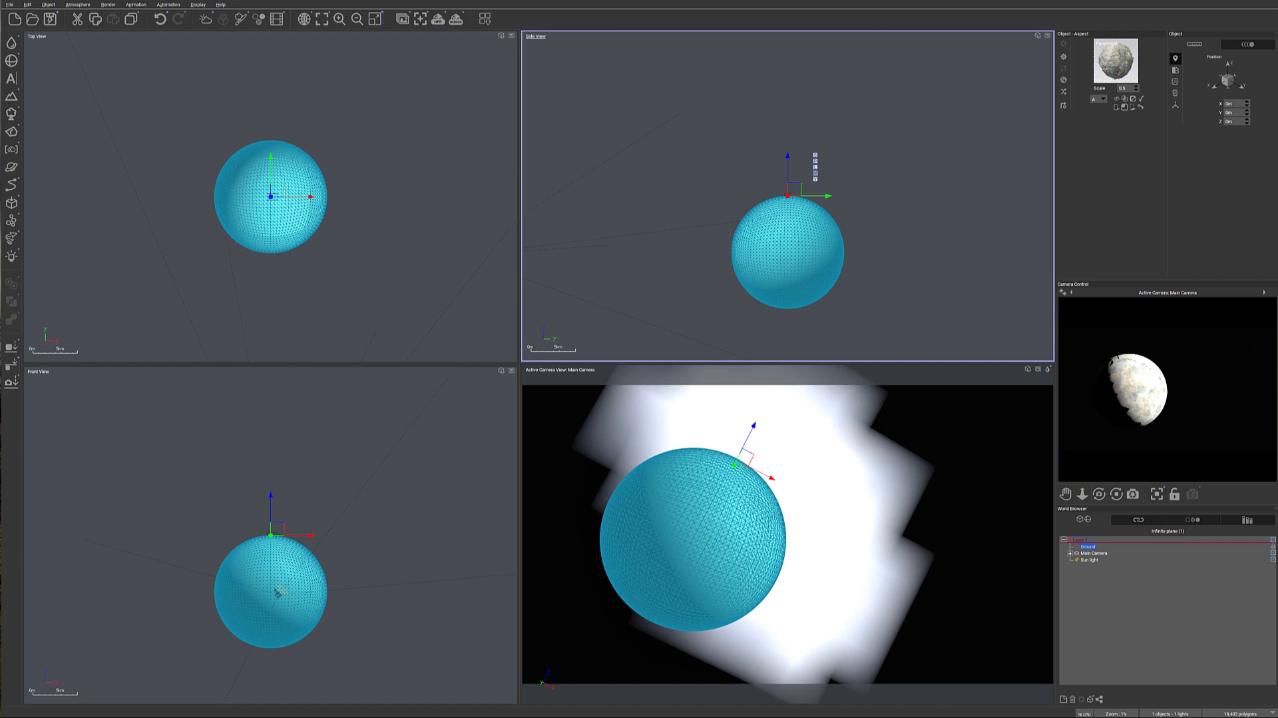
Test-render the rocky planet at 800x450 with the Final preset, and close the render display after viewing it
{"action": "left_click", "coordinate": [457, 20]}
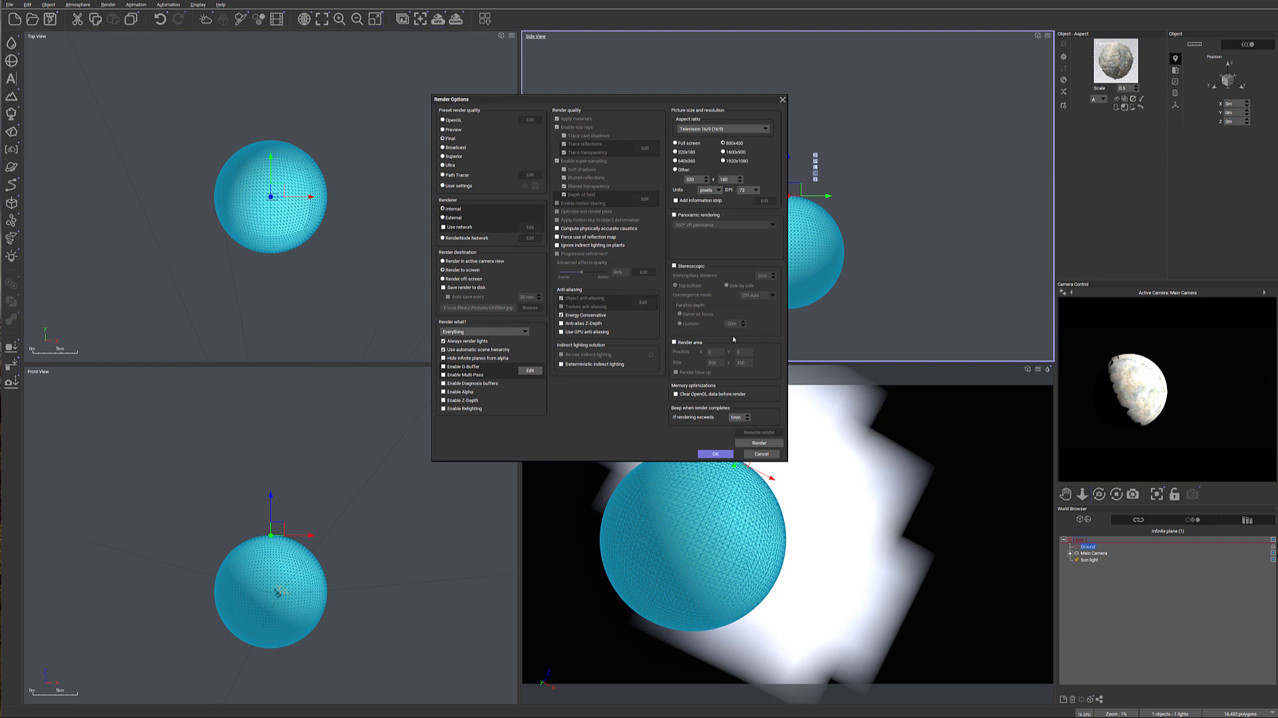
{"action": "left_click", "coordinate": [715, 454]}
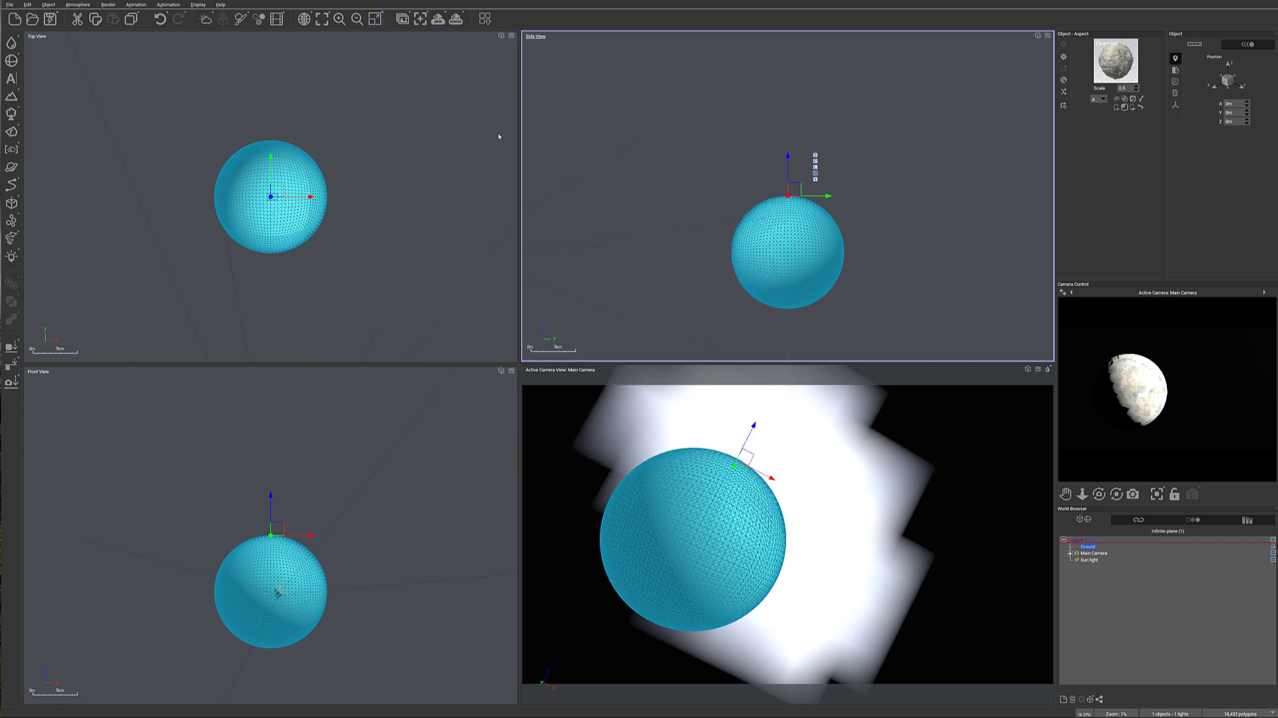
{"action": "left_click", "coordinate": [454, 17]}
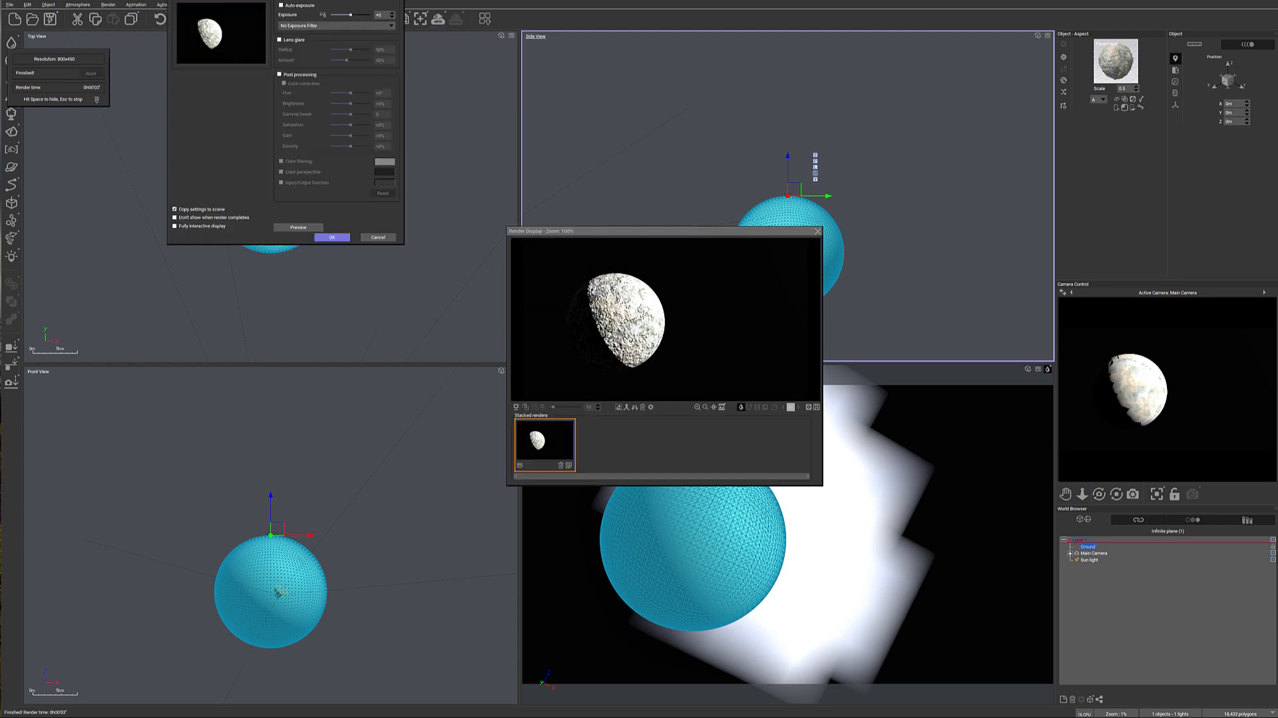
{"action": "left_click", "coordinate": [332, 237]}
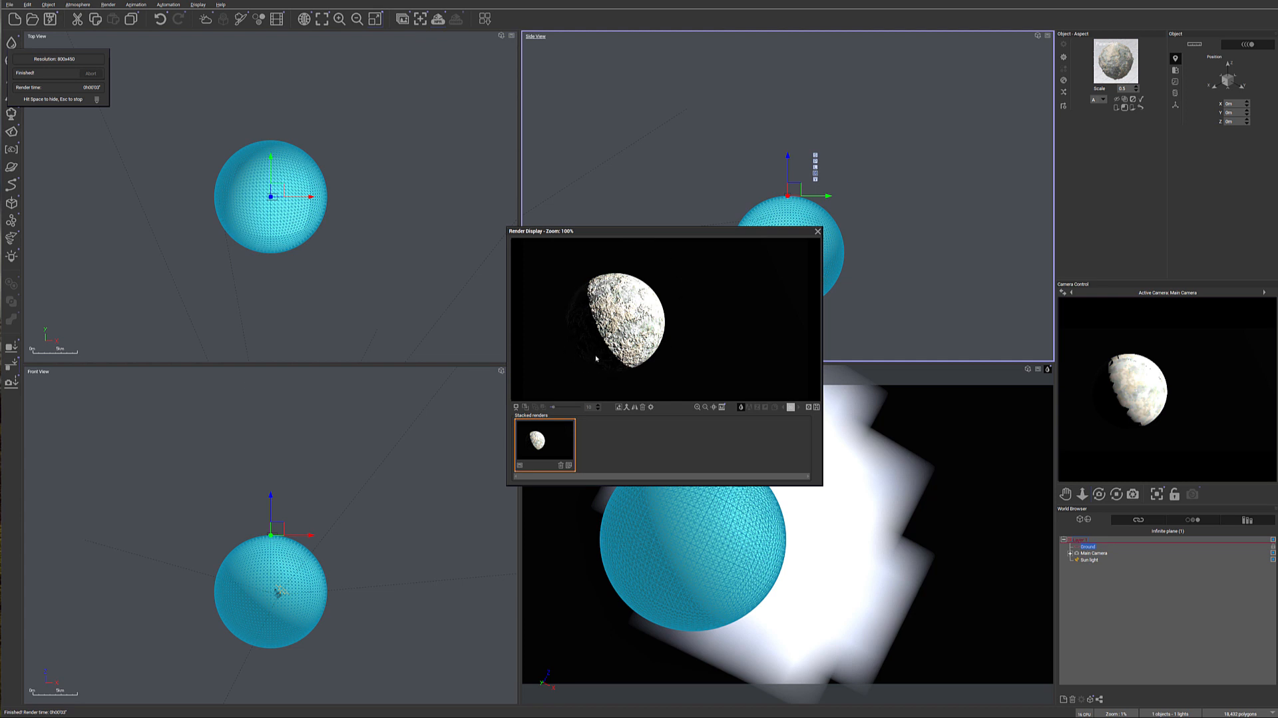
{"action": "left_click", "coordinate": [818, 232]}
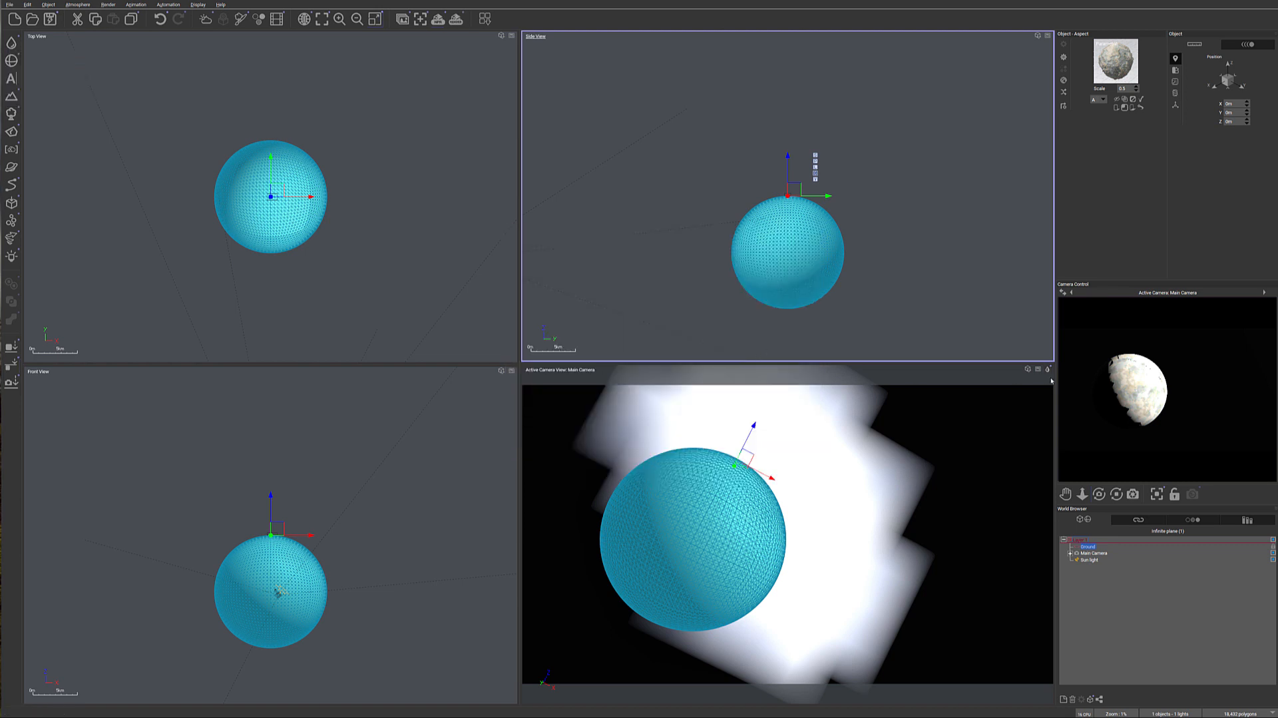
Enable a backdrop for the Main Camera using the nebula bitmap, with the atmosphere overridden
{"action": "double_click", "coordinate": [1093, 552]}
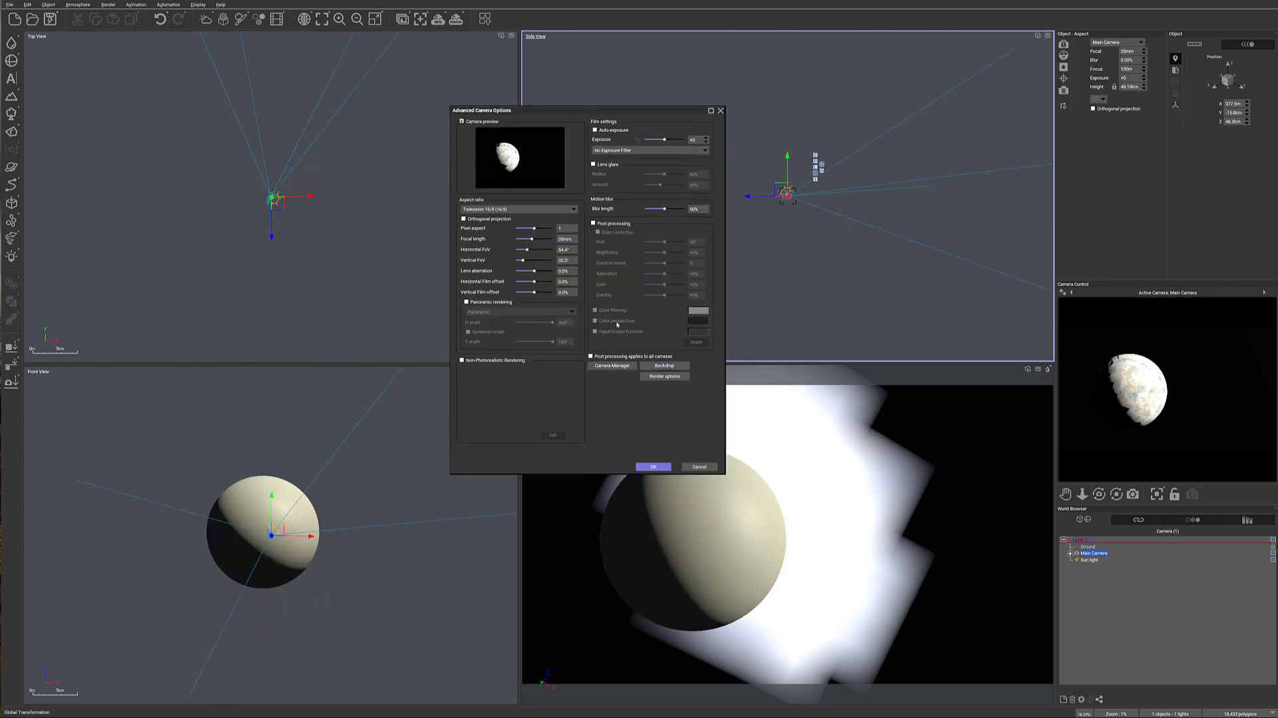
{"action": "left_click", "coordinate": [666, 366]}
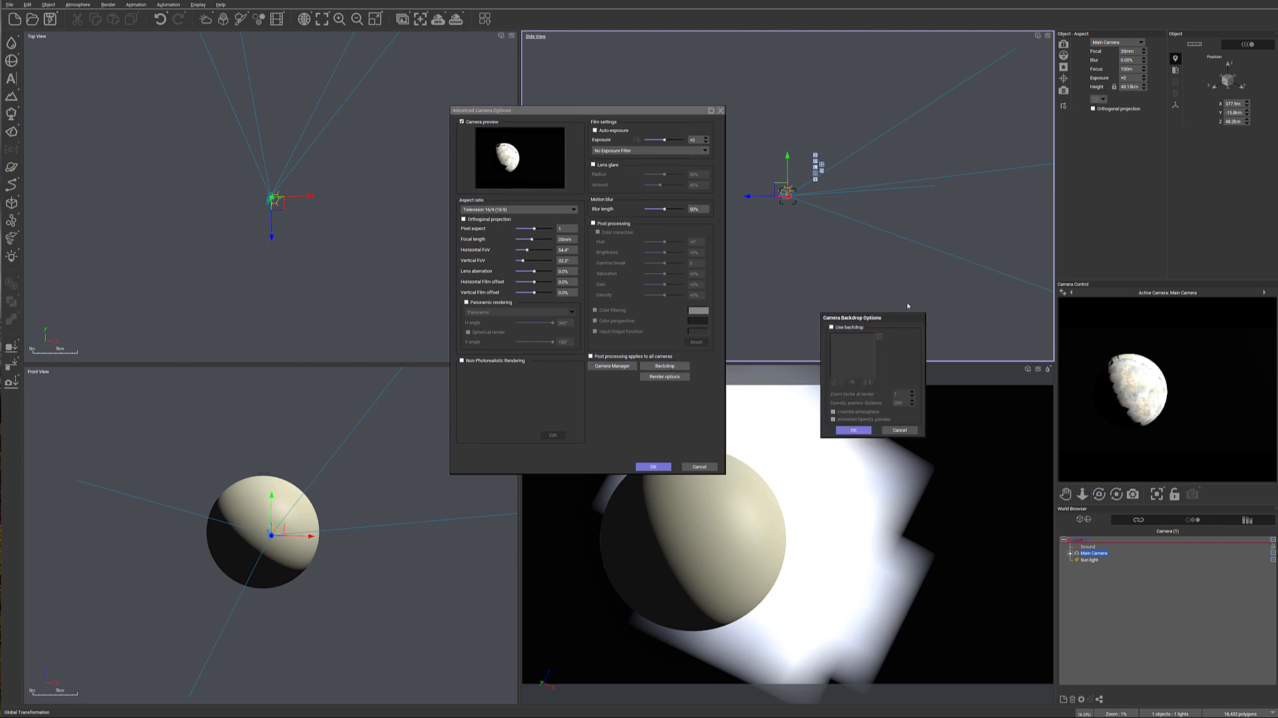
{"action": "left_click_drag", "start_coordinate": [902, 314], "coordinate": [840, 257]}
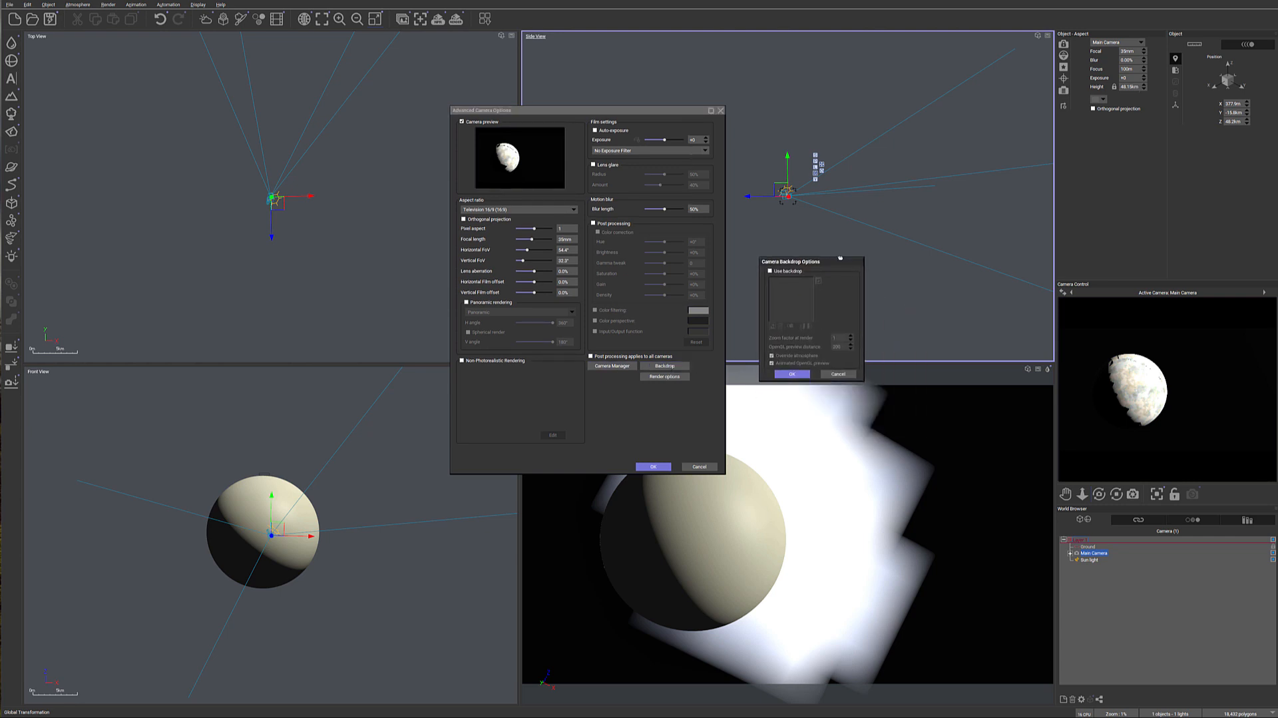
{"action": "left_click", "coordinate": [771, 271]}
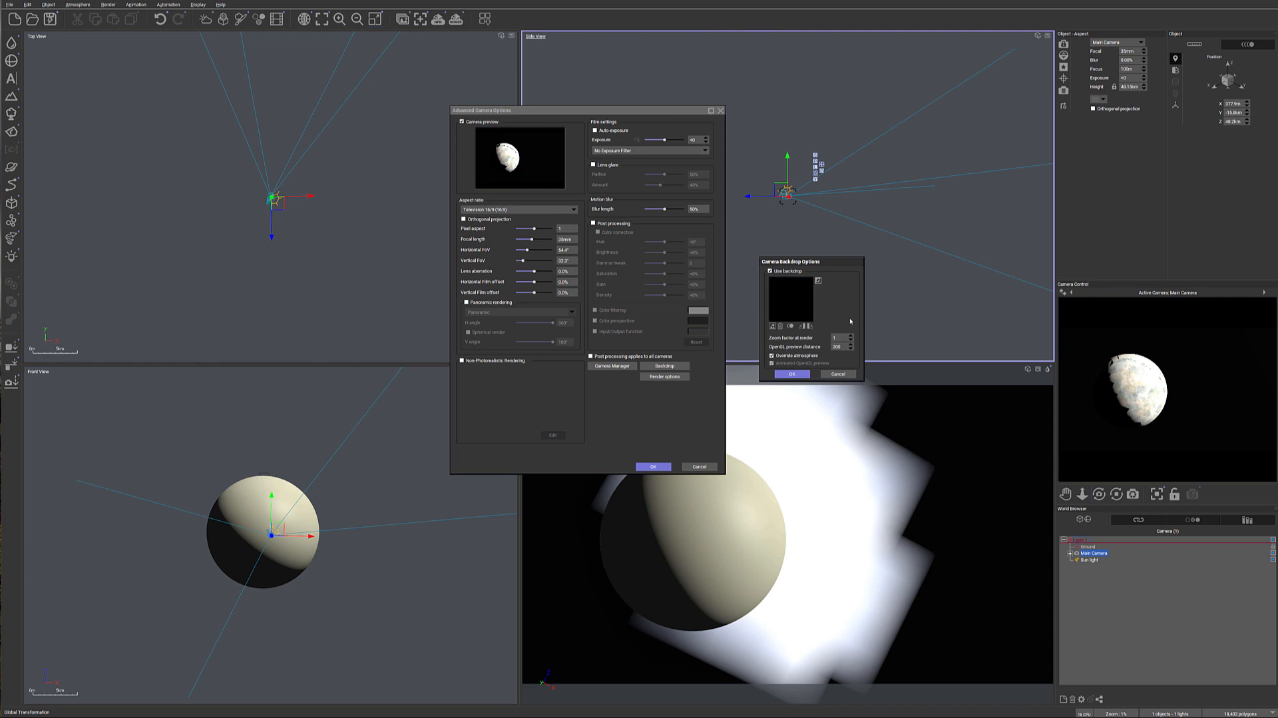
{"action": "left_click", "coordinate": [772, 326]}
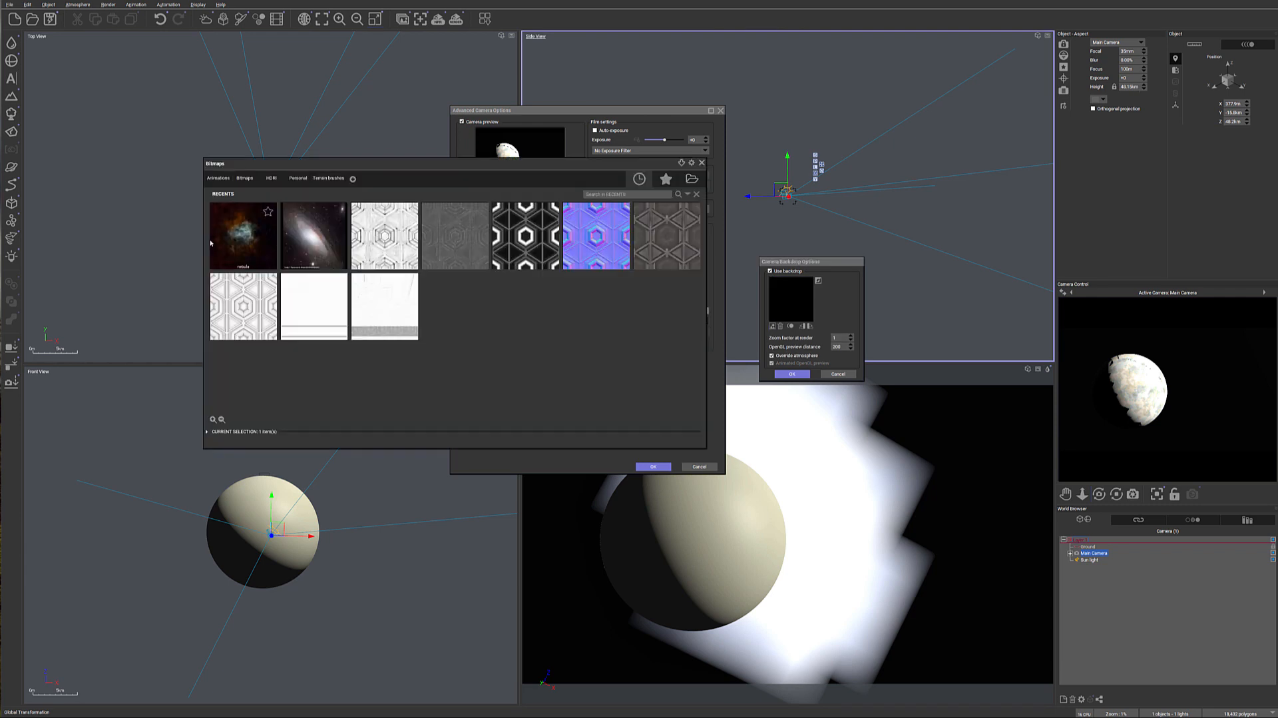
{"action": "double_click", "coordinate": [239, 231]}
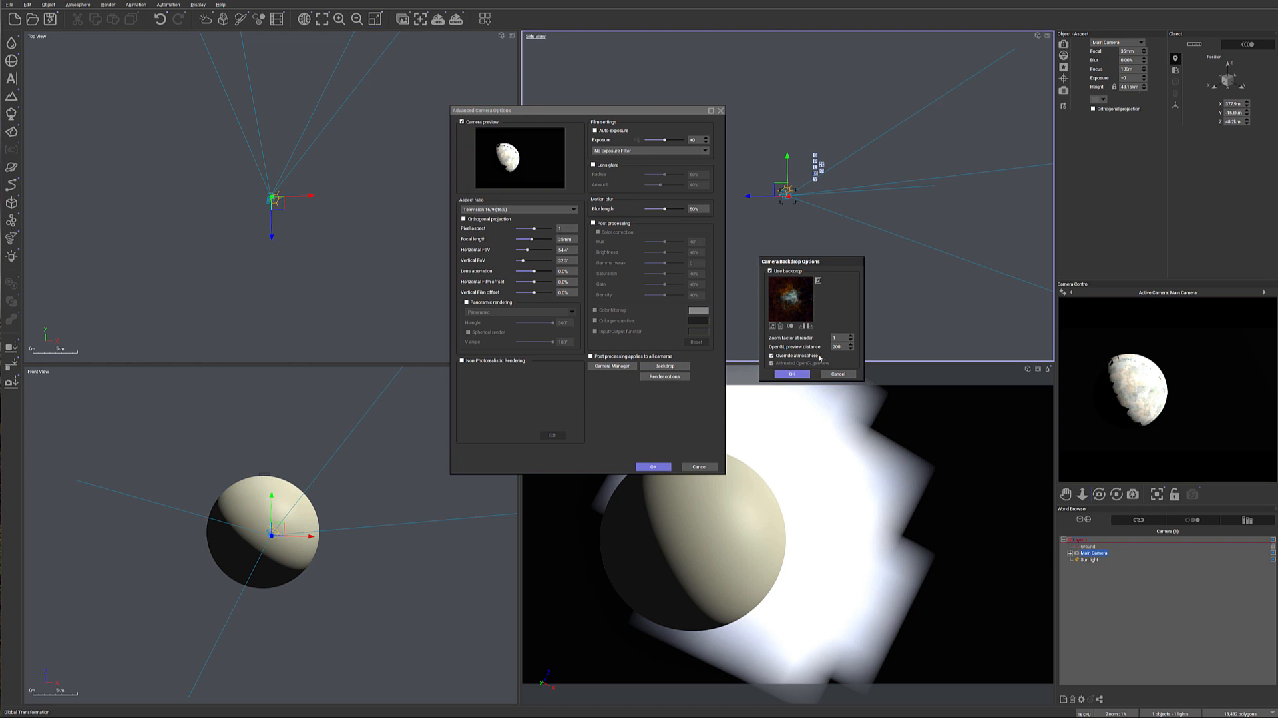
{"action": "left_click", "coordinate": [791, 374]}
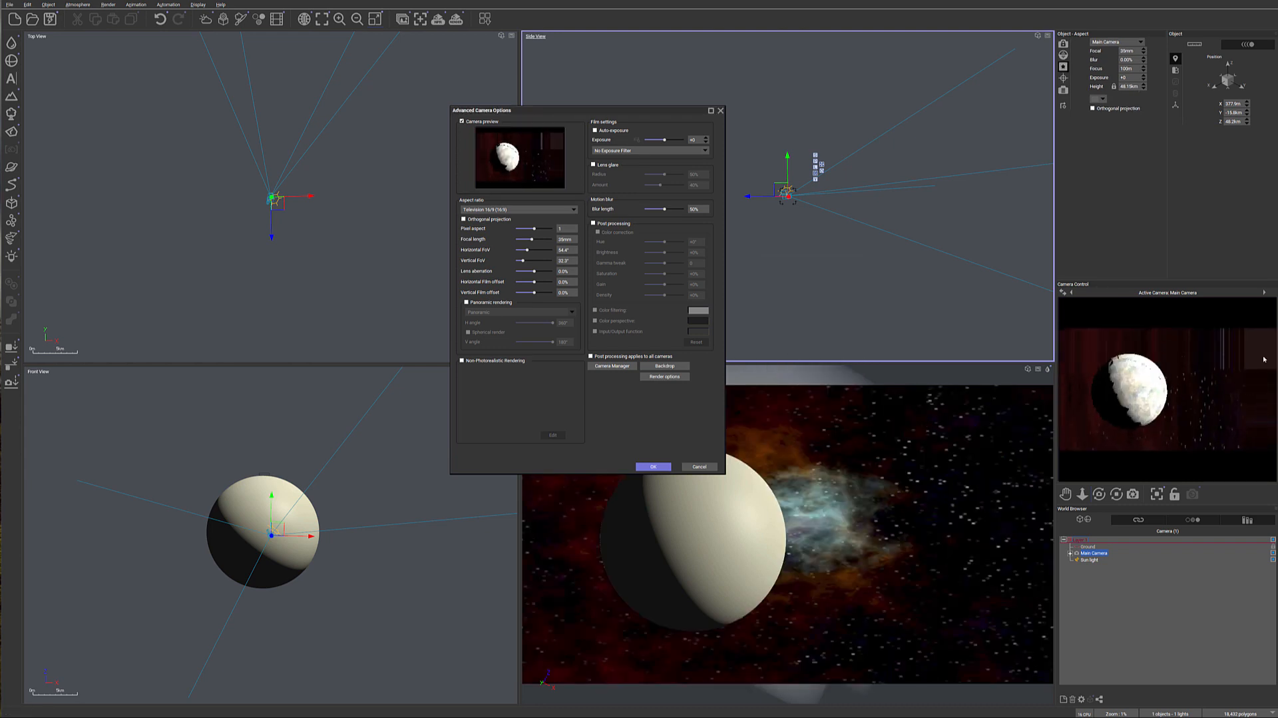
Turn off the Main Camera's nebula backdrop and accept the camera options
{"action": "left_click", "coordinate": [673, 366]}
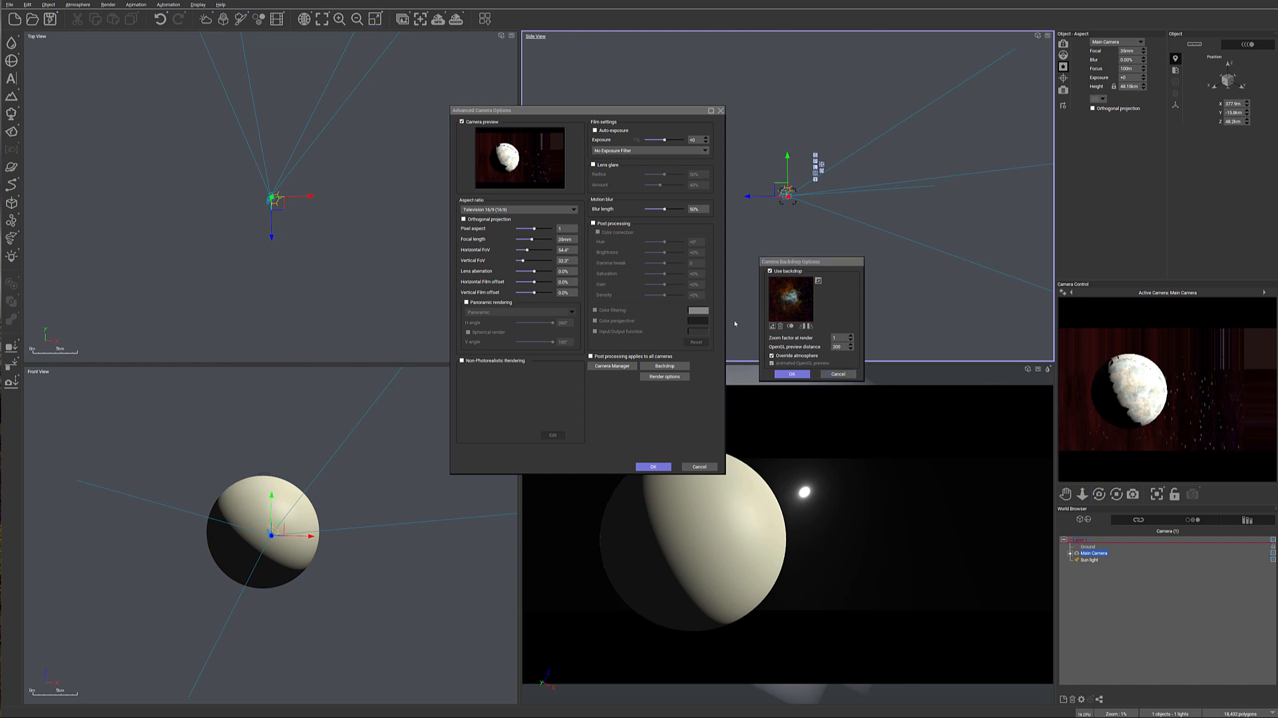
{"action": "left_click", "coordinate": [770, 271]}
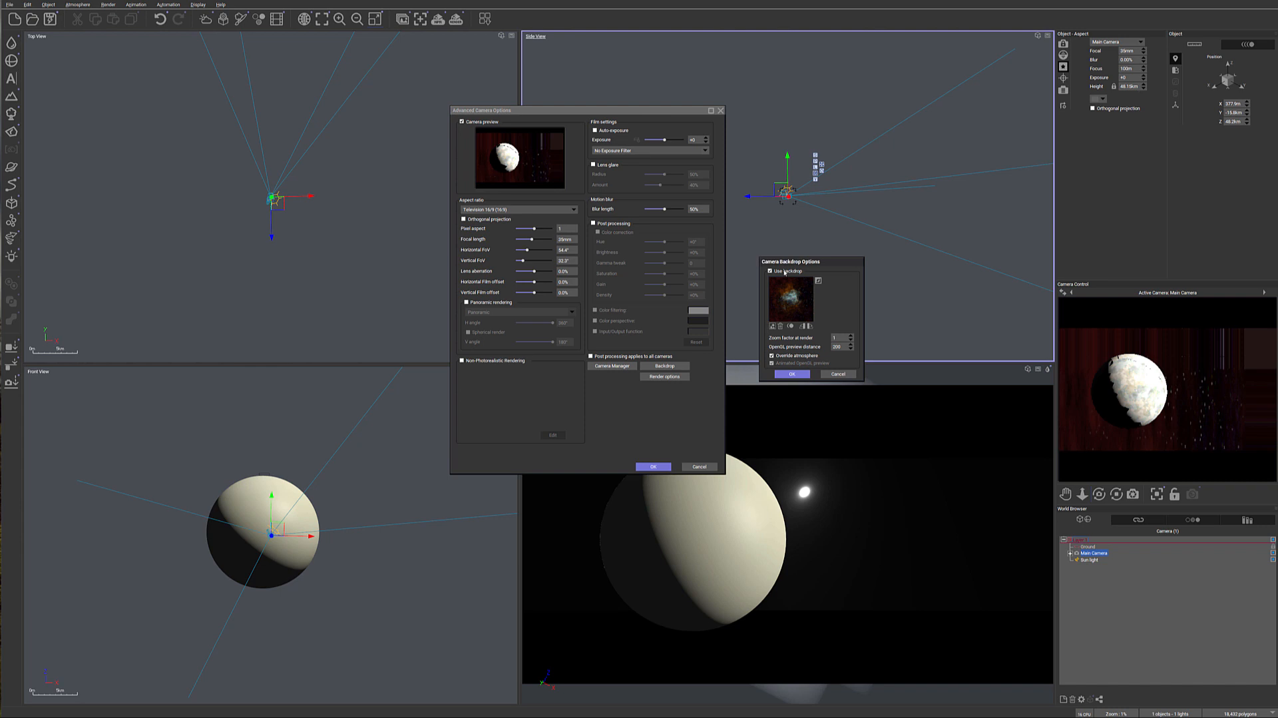
{"action": "left_click", "coordinate": [805, 375]}
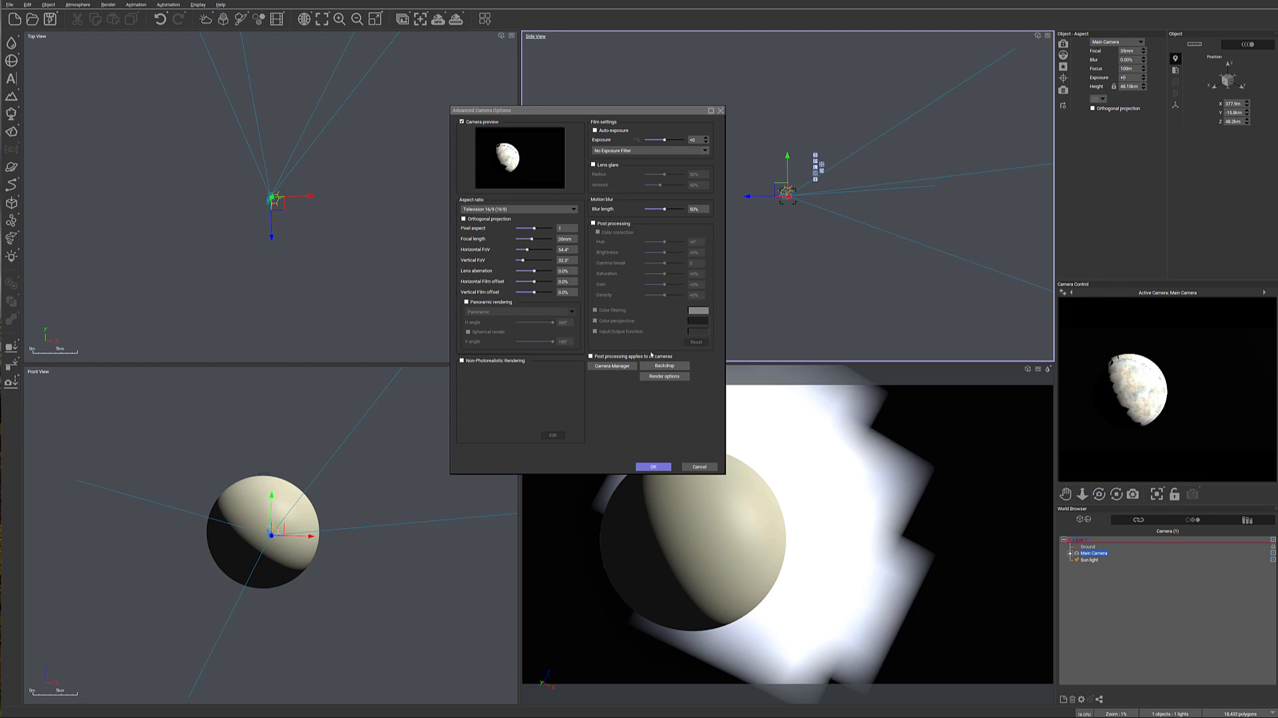
{"action": "left_click", "coordinate": [653, 466]}
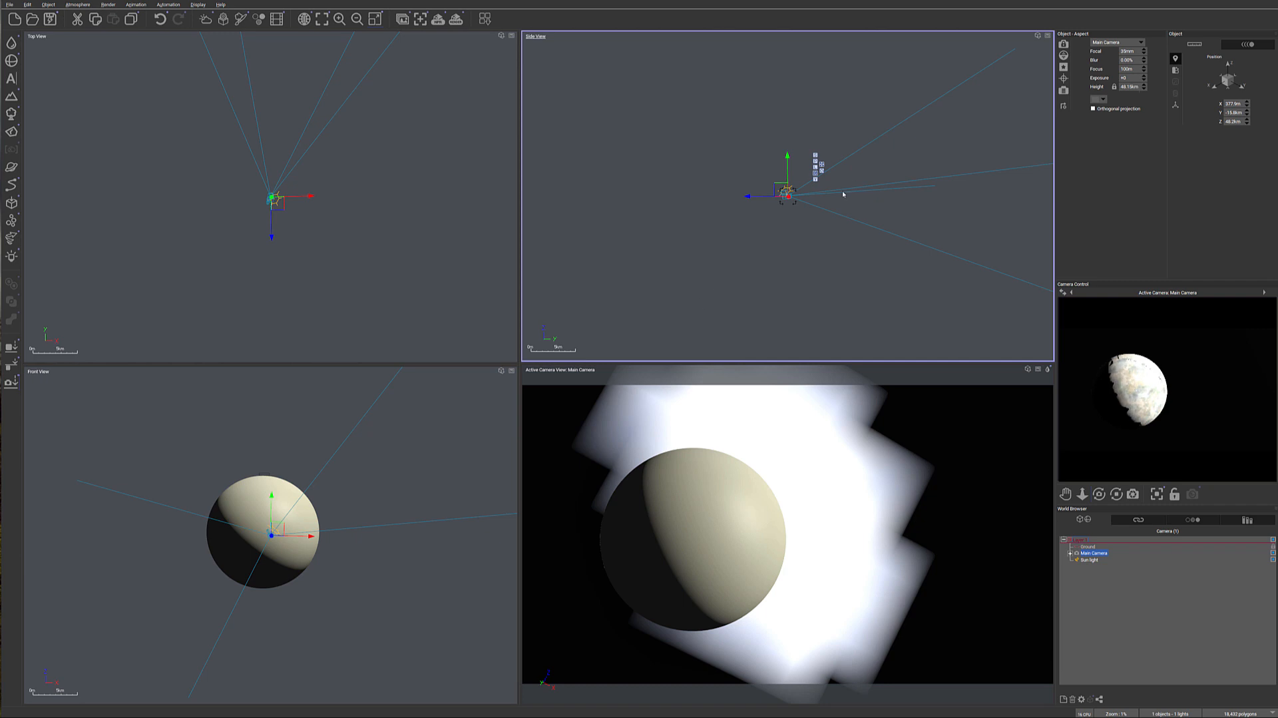
Add a Planet object and move it away from the camera to a position behind the spherical ground
{"action": "left_click", "coordinate": [10, 170]}
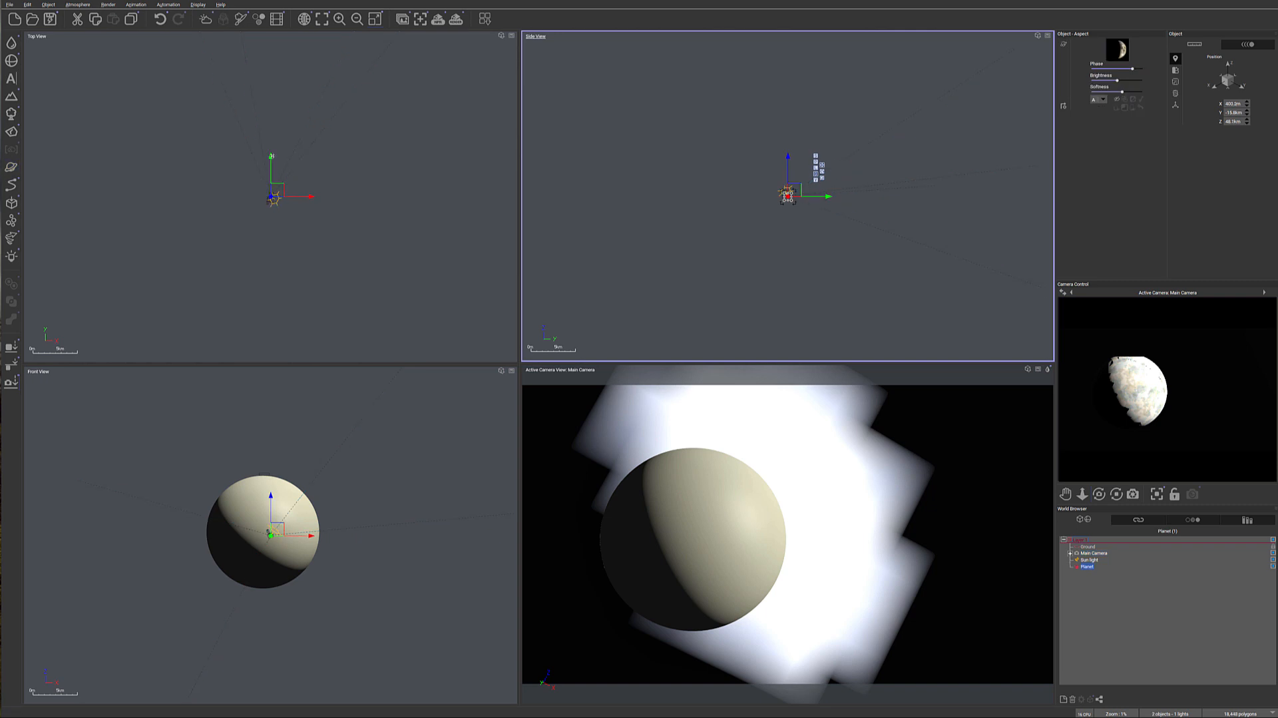
{"action": "scroll", "coordinate": [283, 187], "scroll_direction": "up", "scroll_amount": 4}
{"action": "right_click_drag", "start_coordinate": [302, 203], "coordinate": [392, 196]}
{"action": "scroll", "coordinate": [436, 220], "scroll_direction": "down", "scroll_amount": 4}
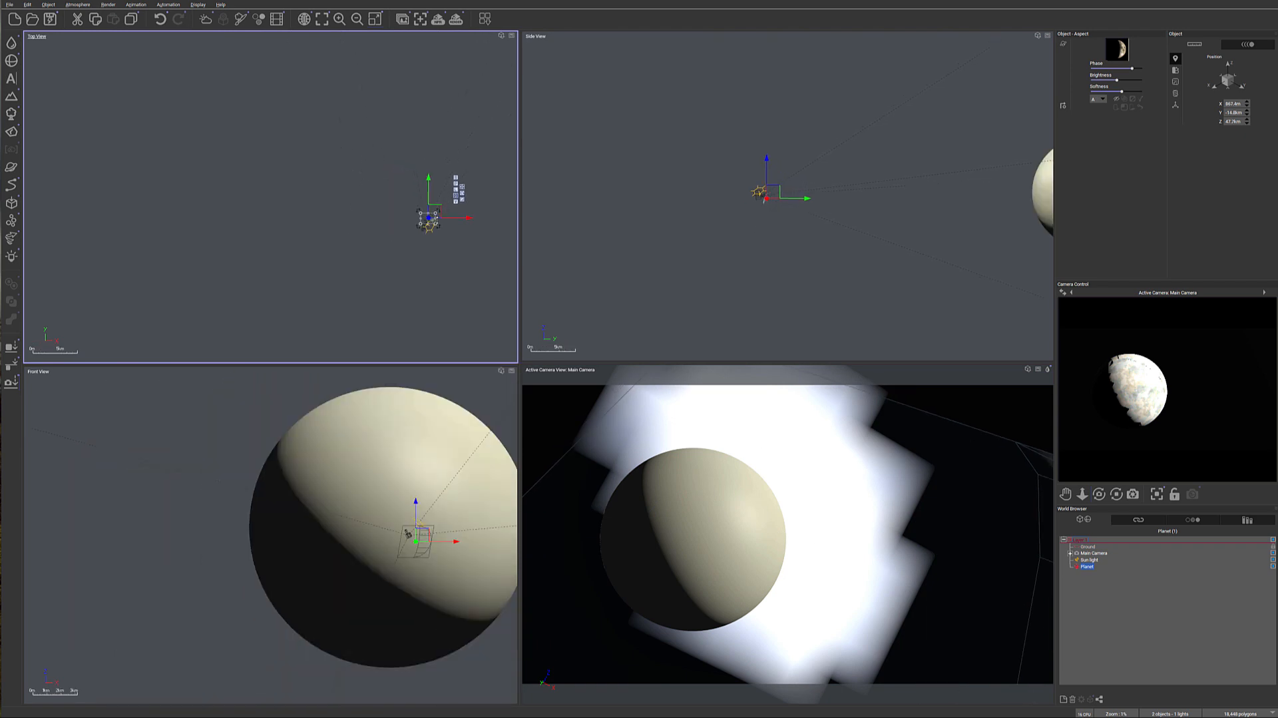
{"action": "scroll", "coordinate": [436, 219], "scroll_direction": "down", "scroll_amount": 3}
{"action": "left_click_drag", "start_coordinate": [442, 203], "coordinate": [458, 53]}
{"action": "right_click_drag", "start_coordinate": [476, 149], "coordinate": [405, 337]}
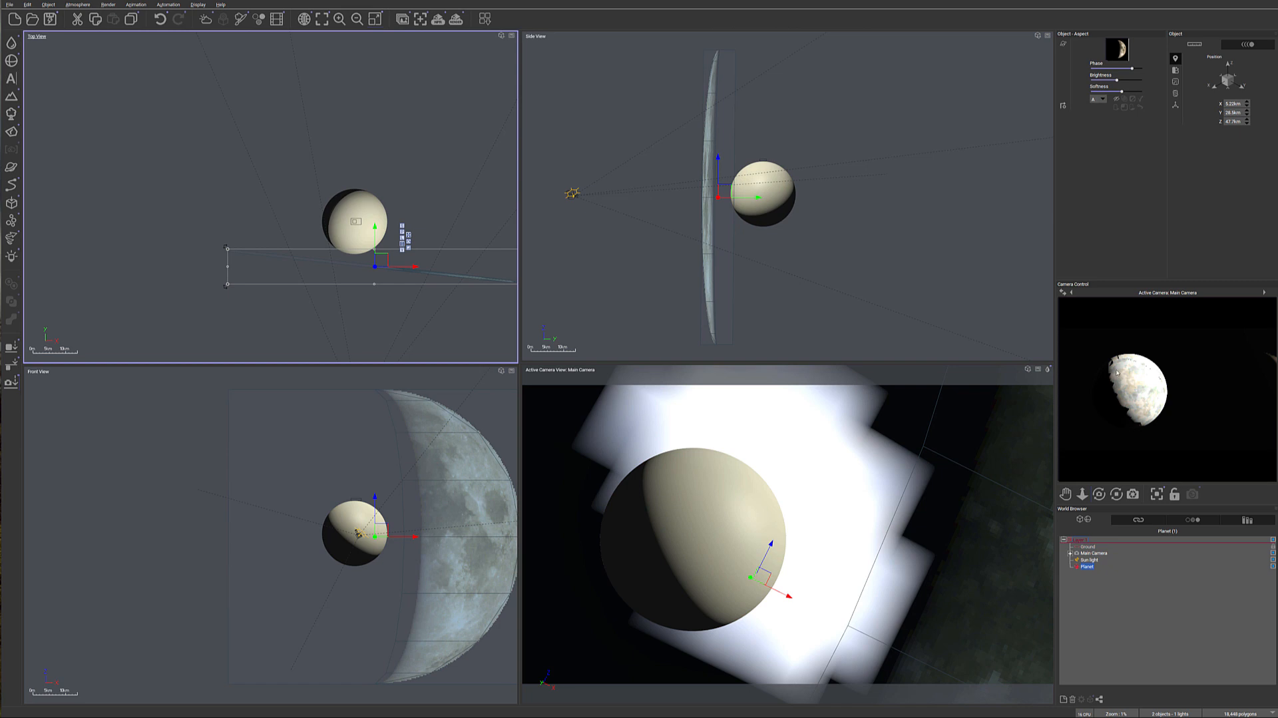
{"action": "left_click_drag", "start_coordinate": [382, 258], "coordinate": [406, 78]}
{"action": "scroll", "coordinate": [452, 171], "scroll_direction": "down", "scroll_amount": 6}
{"action": "middle_click_drag", "start_coordinate": [451, 172], "coordinate": [367, 173]}
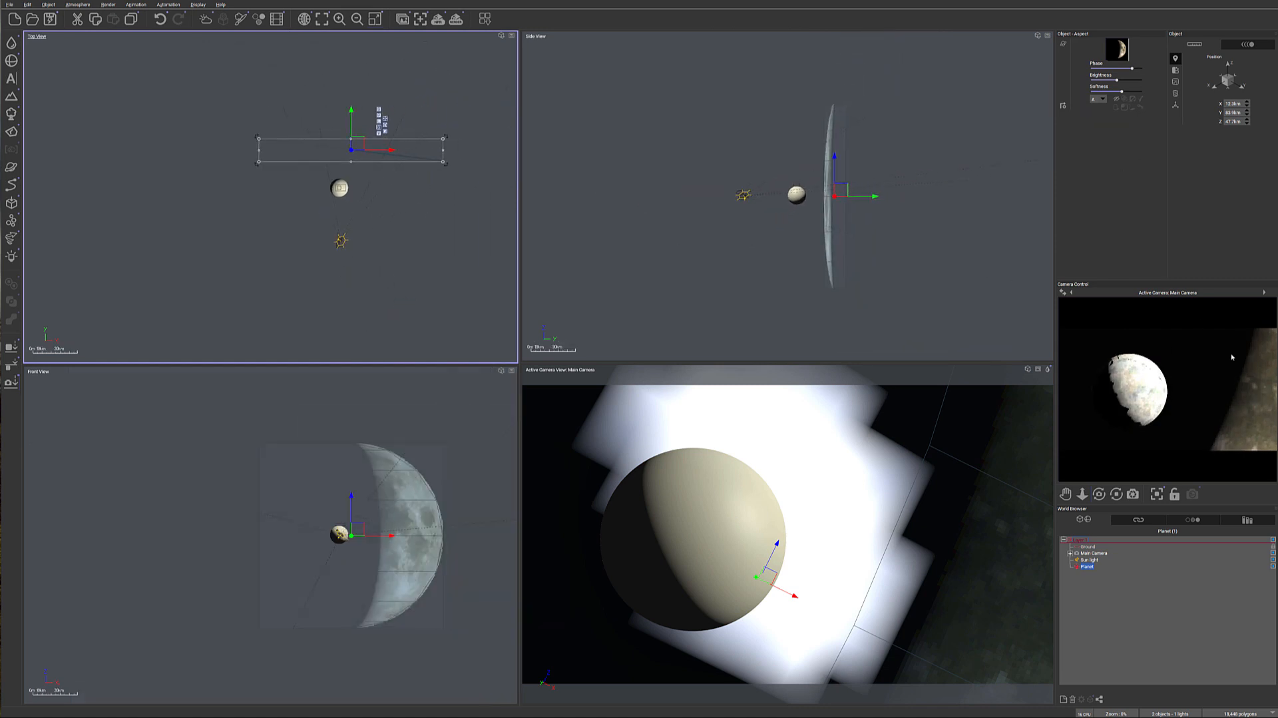
Change the Planet's phase to a full disc and scale the object down to about half its size behind the sphere
{"action": "left_click_drag", "start_coordinate": [1132, 67], "coordinate": [1120, 63]}
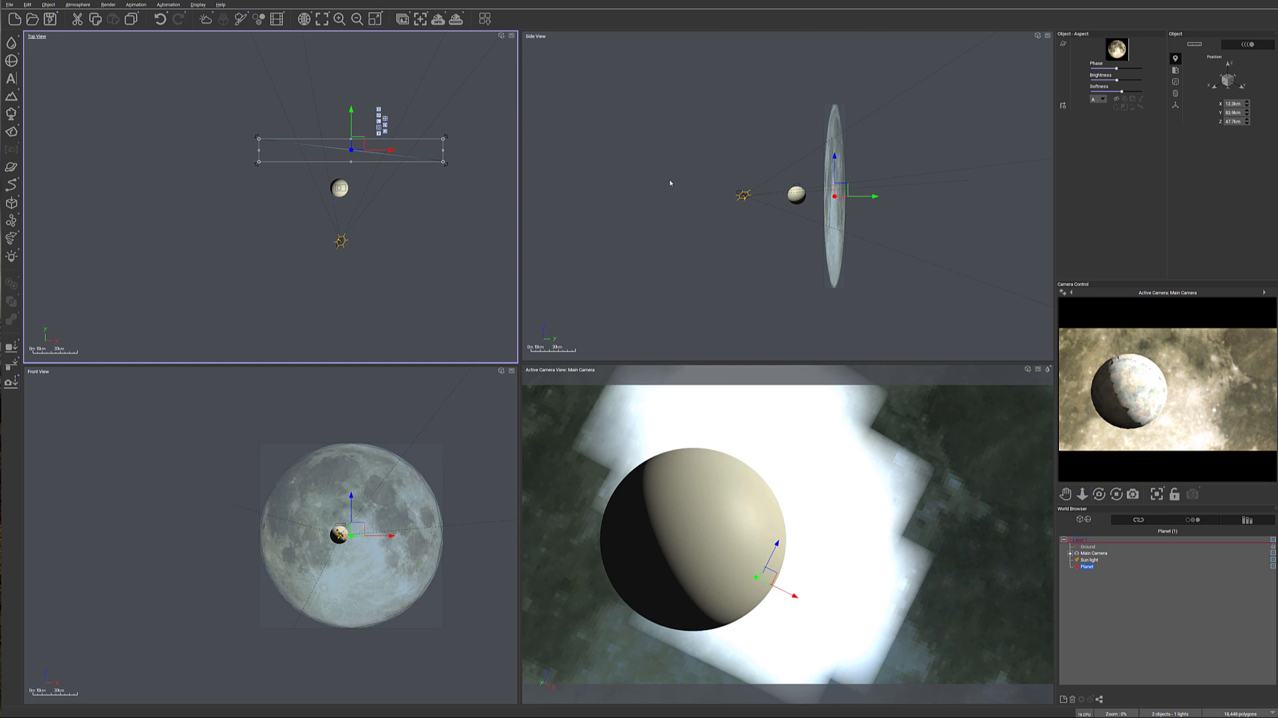
{"action": "left_click", "coordinate": [834, 123]}
{"action": "left_click_drag", "start_coordinate": [847, 105], "coordinate": [838, 161]}
{"action": "left_click_drag", "start_coordinate": [360, 161], "coordinate": [359, 159]}
{"action": "mouse_move", "coordinate": [358, 522]}
{"action": "left_mouse_down"}
{"action": "mouse_move", "coordinate": [349, 510]}
{"action": "mouse_move", "coordinate": [357, 521]}
{"action": "left_mouse_up"}
Enlarge the Planet slightly close behind the sphere and increase its brightness a little
{"action": "left_click", "coordinate": [817, 215]}
{"action": "left_click_drag", "start_coordinate": [830, 135], "coordinate": [828, 137]}
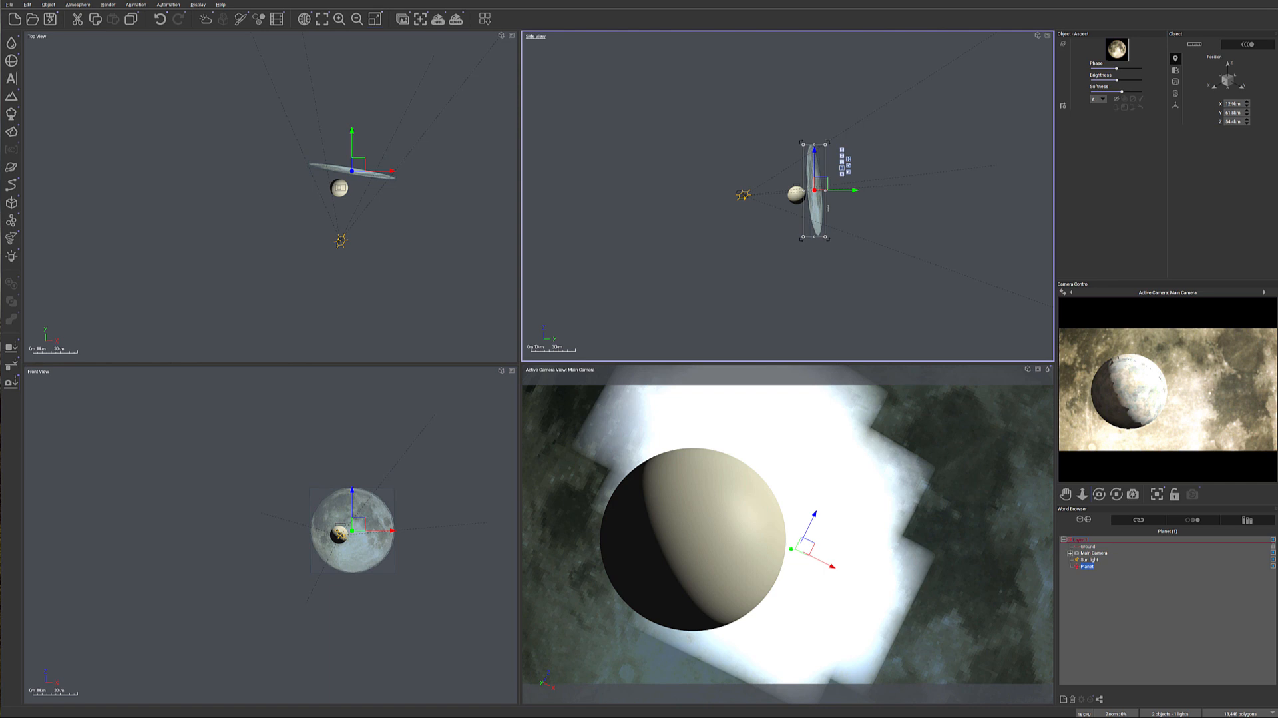
{"action": "left_click_drag", "start_coordinate": [826, 236], "coordinate": [828, 238]}
{"action": "left_click_drag", "start_coordinate": [1118, 81], "coordinate": [1119, 77]}
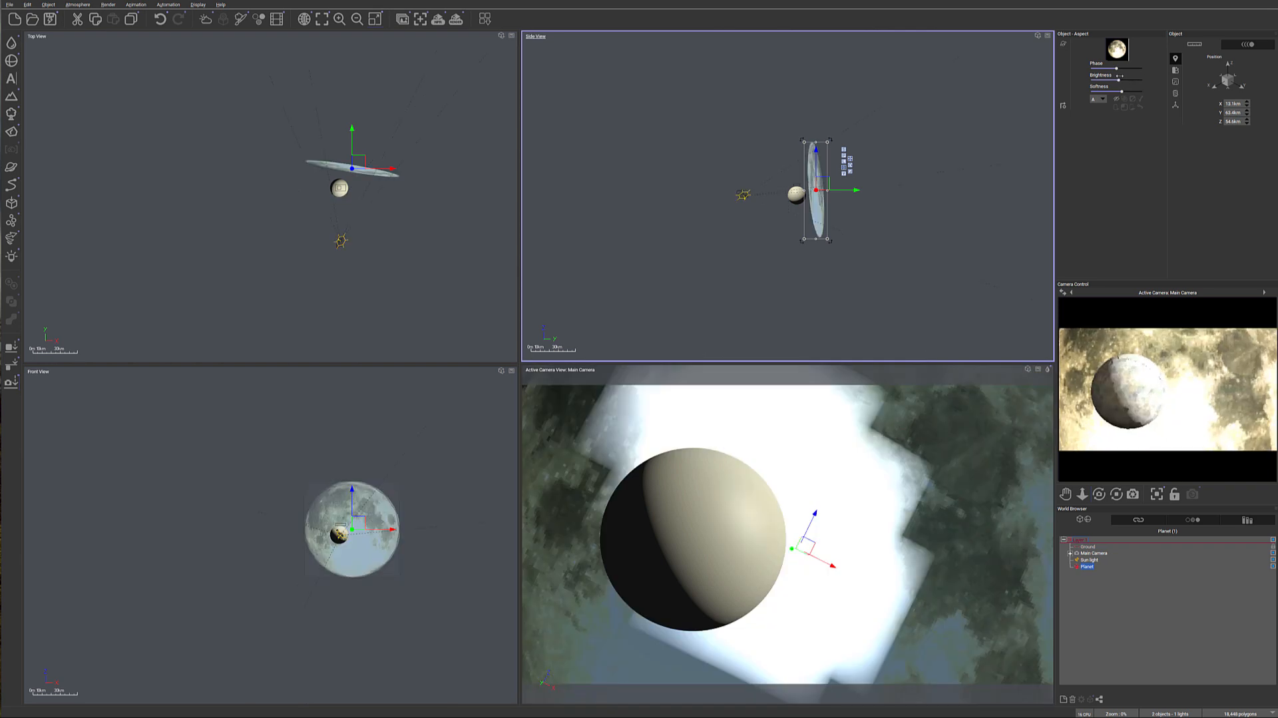
Replace the background Planet's moon image with the custom nebula bitmap from the recent images and refresh the camera preview
{"action": "right_click", "coordinate": [1152, 365]}
{"action": "left_click", "coordinate": [1120, 247]}
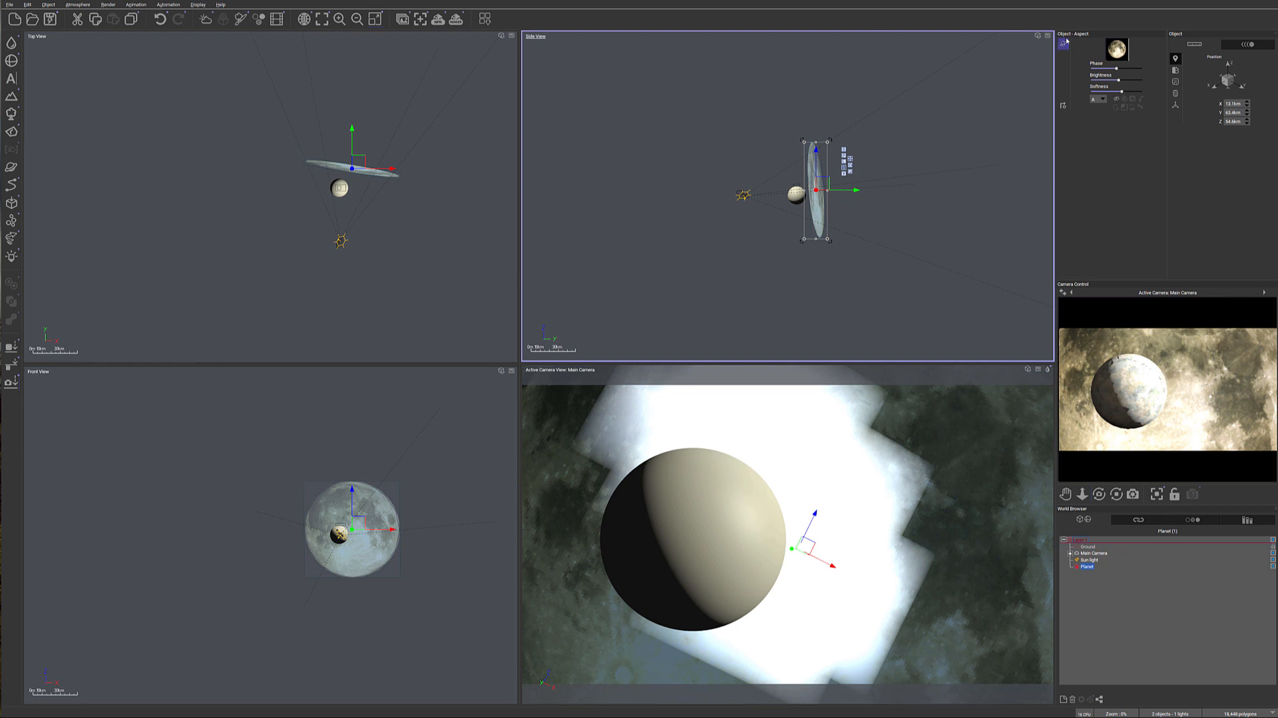
{"action": "left_click", "coordinate": [1063, 44]}
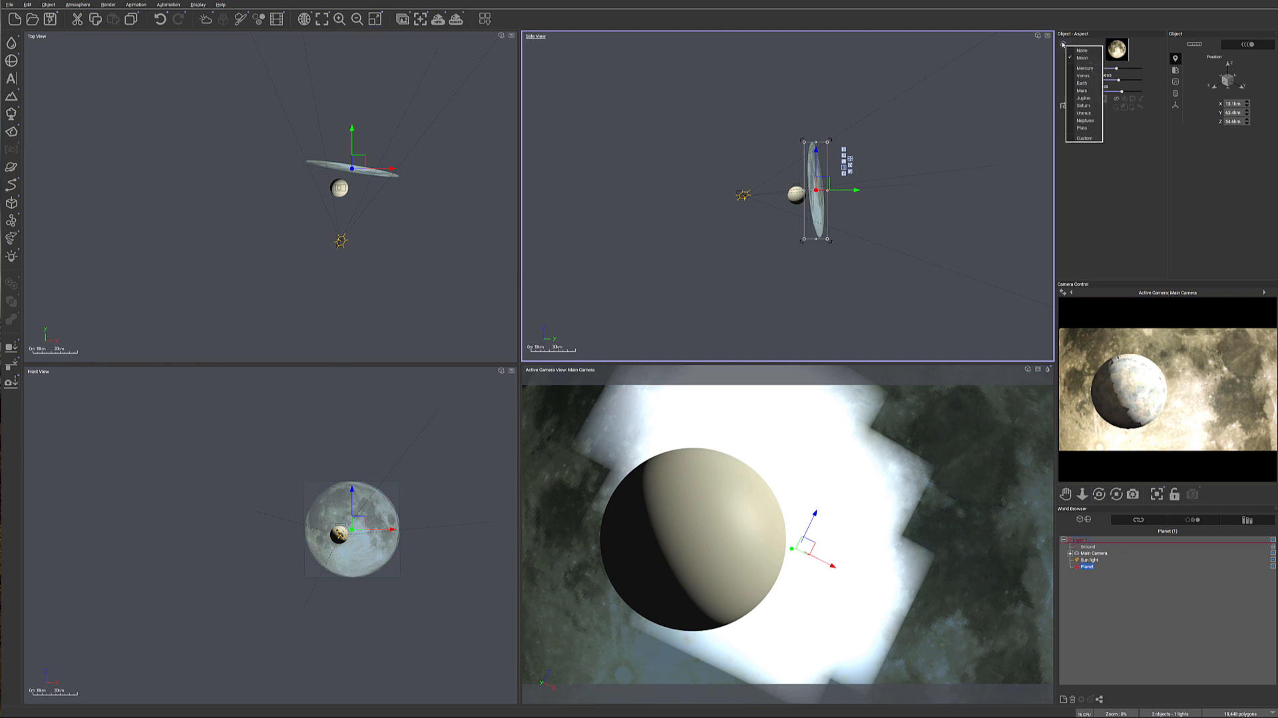
{"action": "left_click", "coordinate": [1085, 138]}
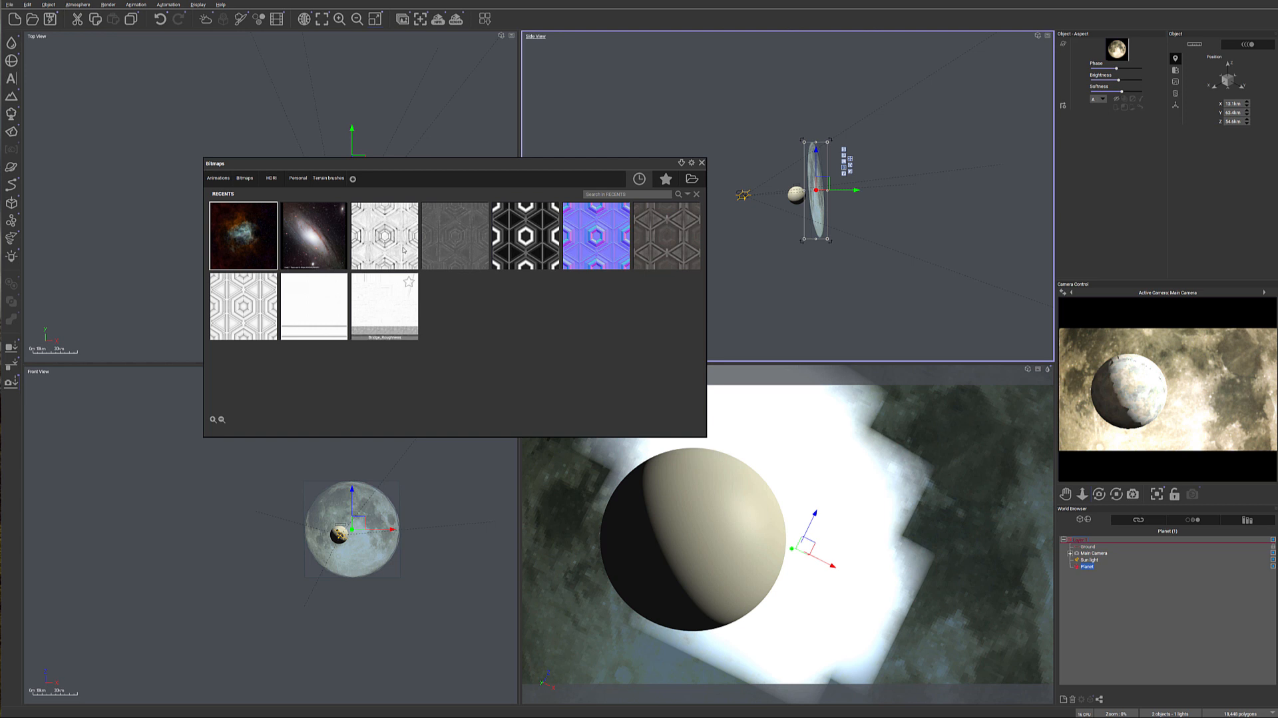
{"action": "double_click", "coordinate": [245, 242]}
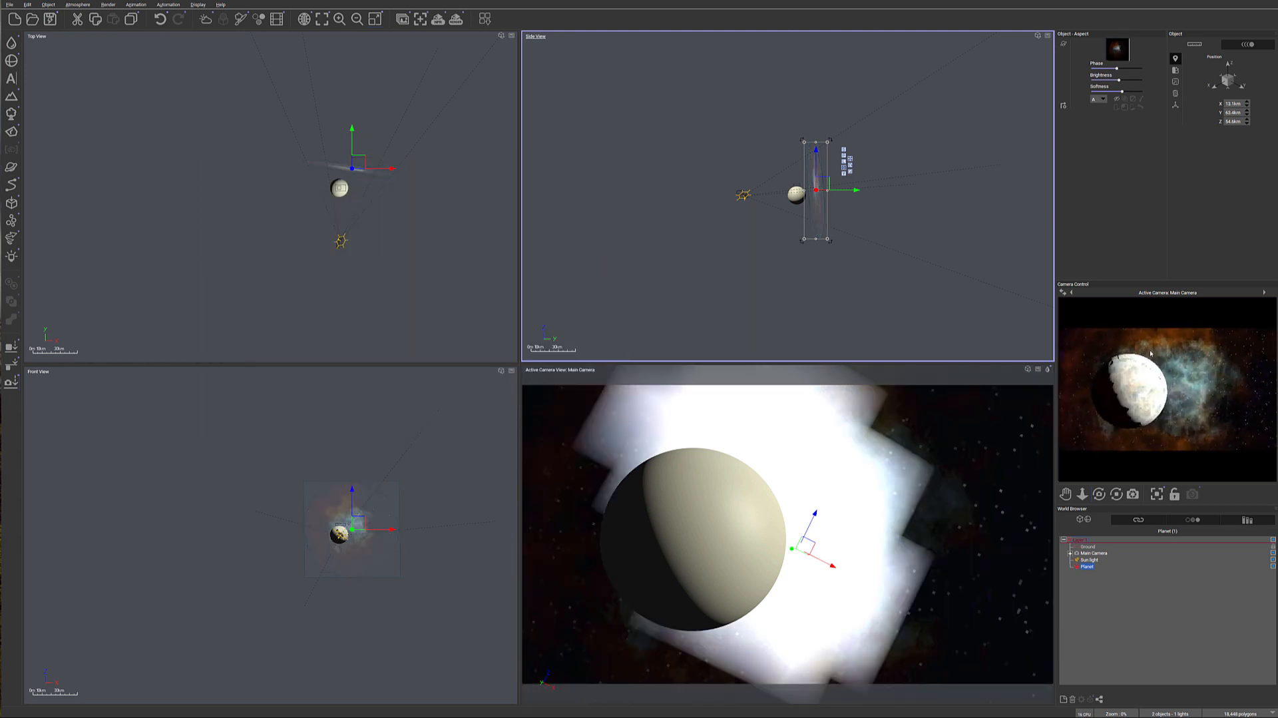
{"action": "right_click", "coordinate": [1133, 429]}
{"action": "right_click", "coordinate": [1121, 400]}
{"action": "left_click", "coordinate": [1158, 357]}
Add a second Planet object and position it just behind the spherical ground, peeking out past its lit edge
{"action": "left_click", "coordinate": [8, 169]}
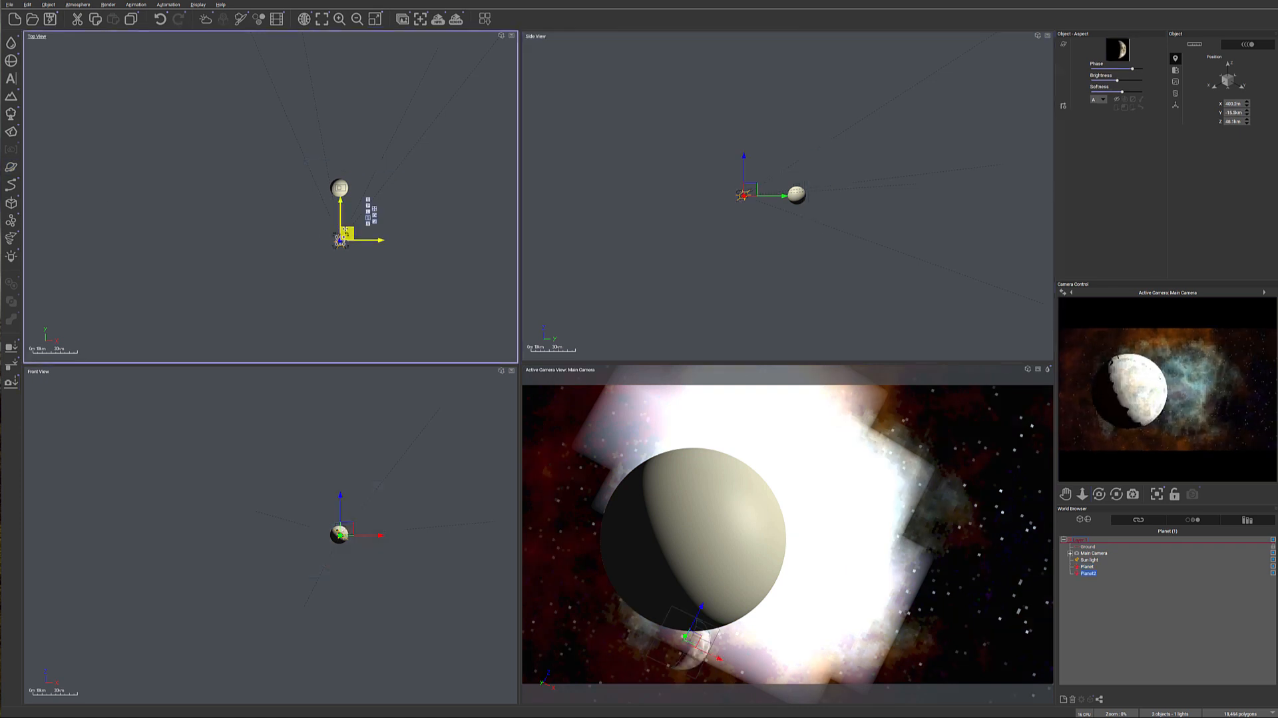
{"action": "mouse_move", "coordinate": [351, 193]}
{"action": "left_mouse_down"}
{"action": "mouse_move", "coordinate": [348, 160]}
{"action": "mouse_move", "coordinate": [357, 172]}
{"action": "left_mouse_up"}
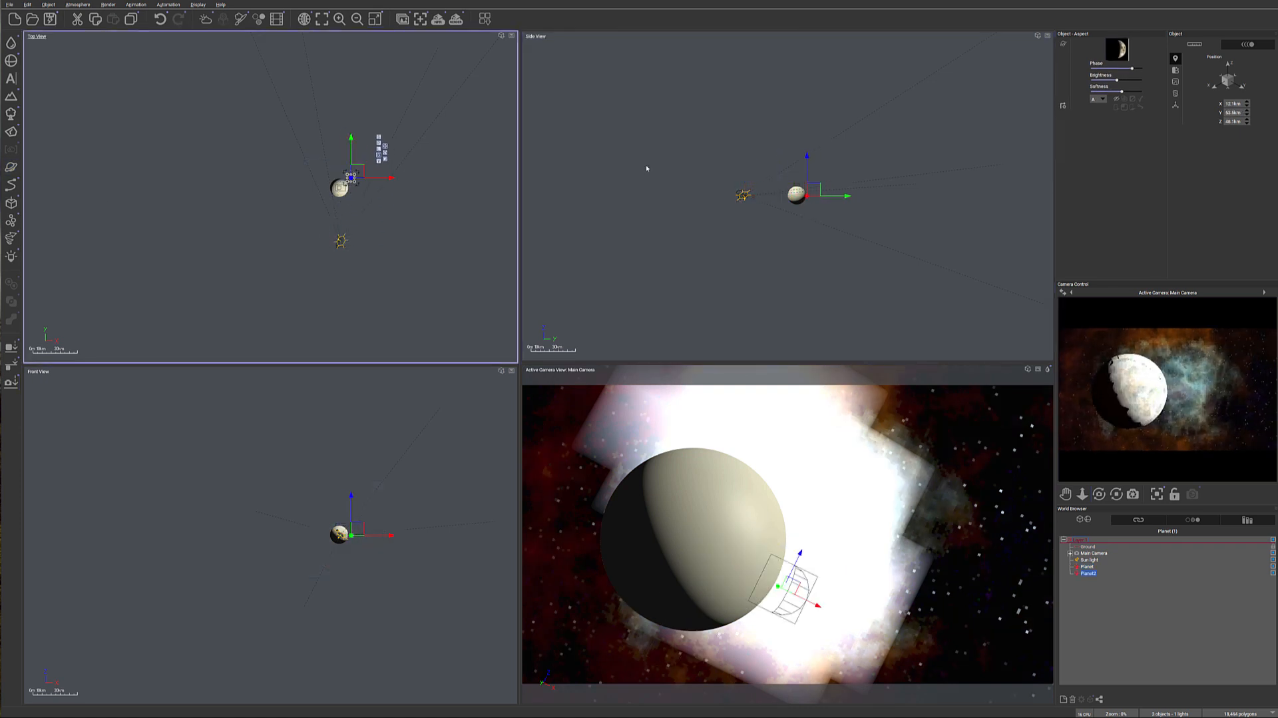
{"action": "left_click", "coordinate": [819, 193]}
{"action": "mouse_move", "coordinate": [811, 192]}
{"action": "left_mouse_down"}
{"action": "mouse_move", "coordinate": [845, 181]}
{"action": "mouse_move", "coordinate": [822, 178]}
{"action": "left_mouse_up"}
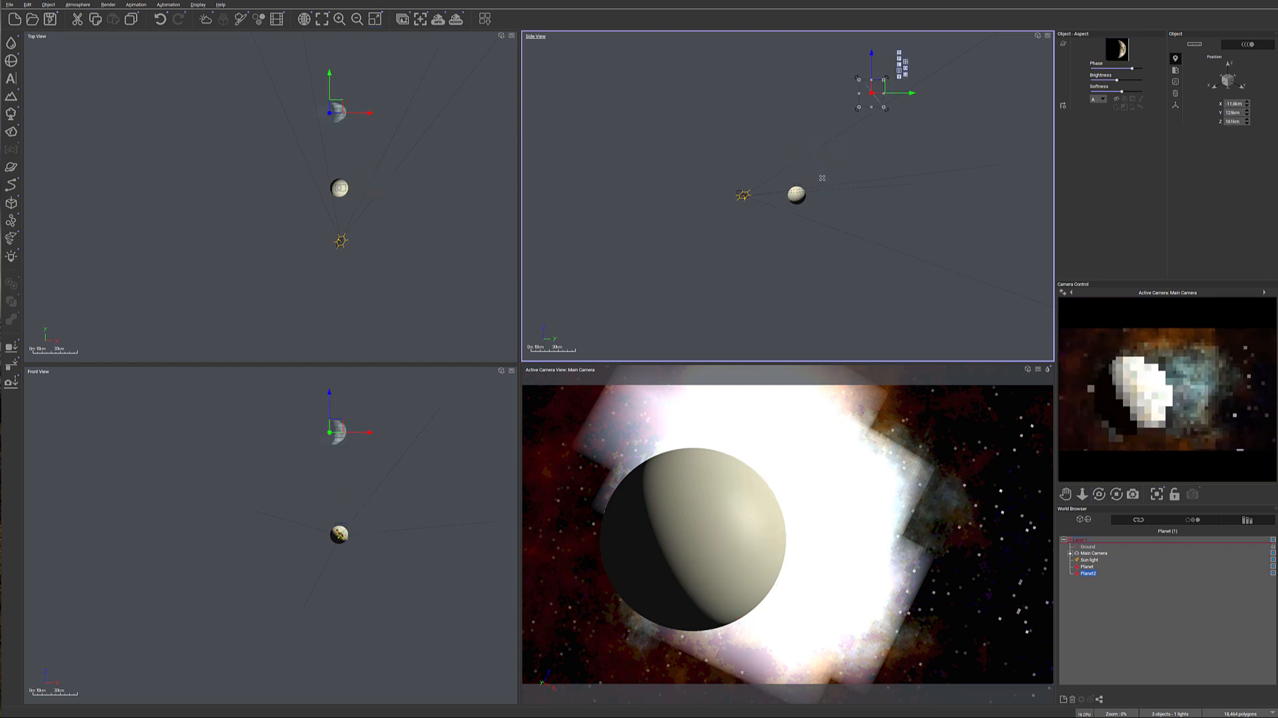
{"action": "left_click_drag", "start_coordinate": [875, 83], "coordinate": [818, 179]}
{"action": "left_click_drag", "start_coordinate": [337, 164], "coordinate": [358, 165]}
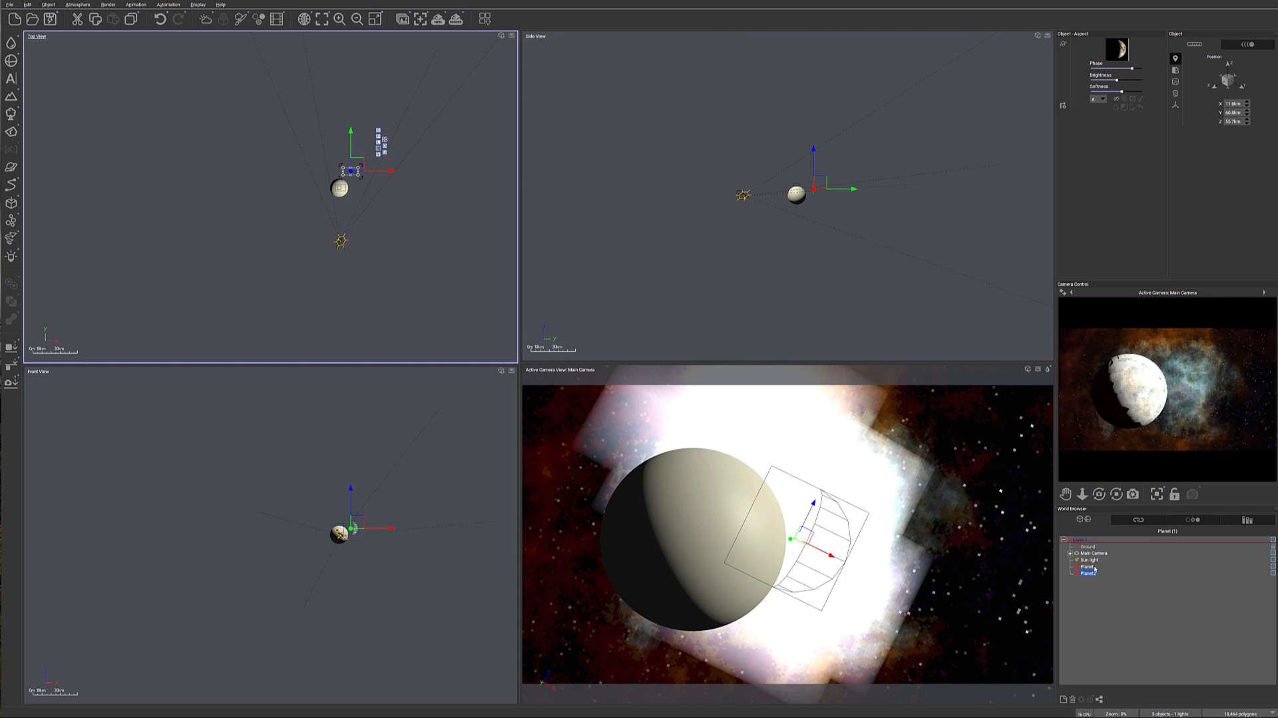
Place the second Planet before the nebula Planet in the object list and rotate it slightly in the front view
{"action": "left_click_drag", "start_coordinate": [1090, 574], "coordinate": [1096, 567]}
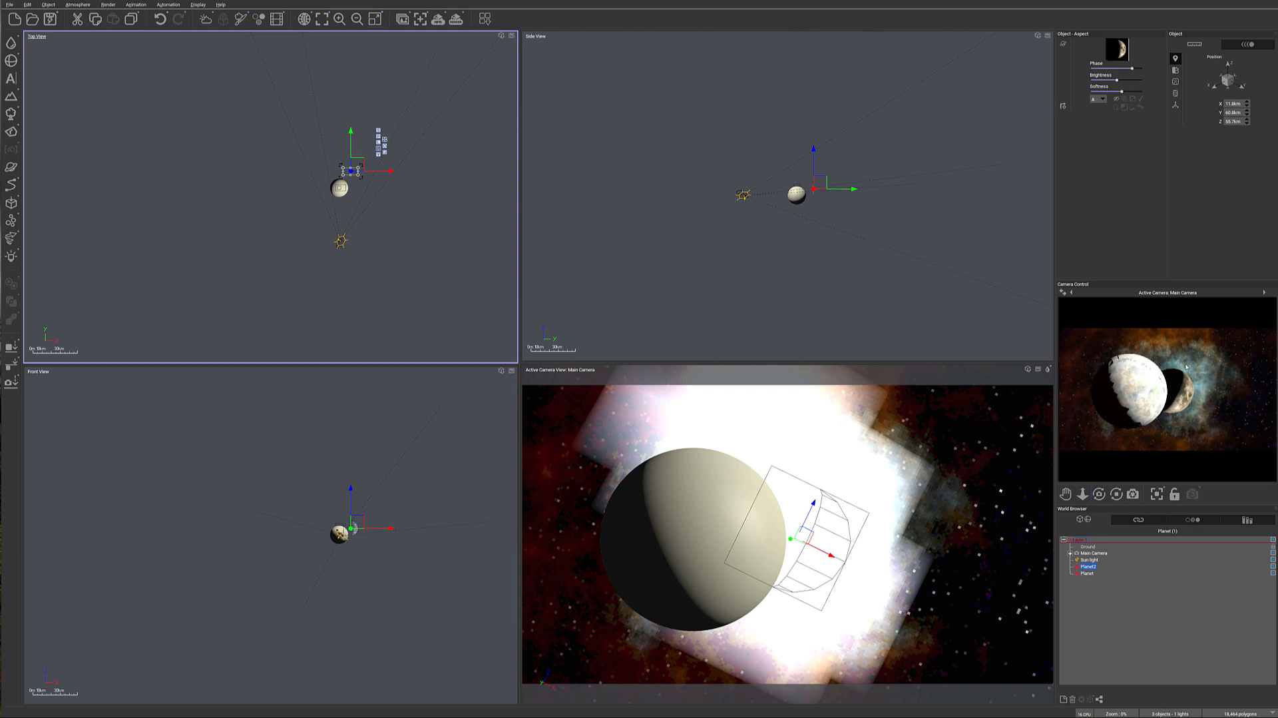
{"action": "left_click", "coordinate": [357, 531]}
{"action": "left_click_drag", "start_coordinate": [362, 542], "coordinate": [375, 536]}
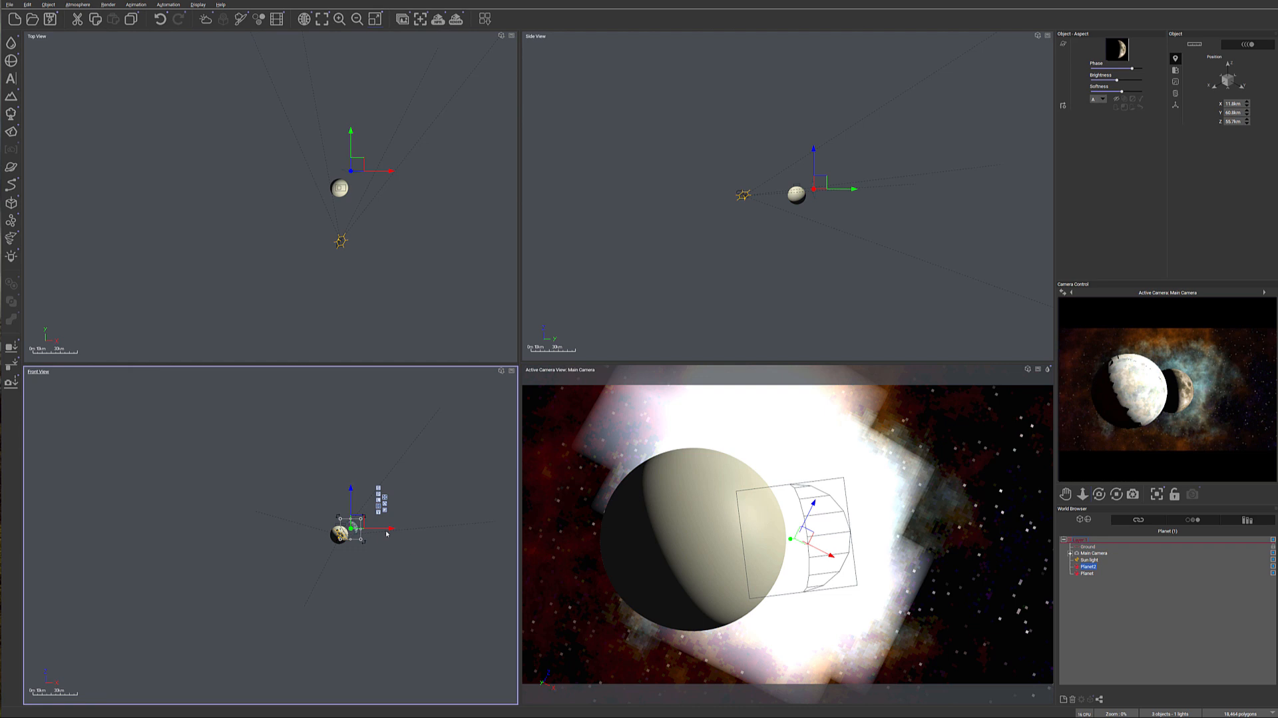
{"action": "left_click_drag", "start_coordinate": [363, 541], "coordinate": [368, 536]}
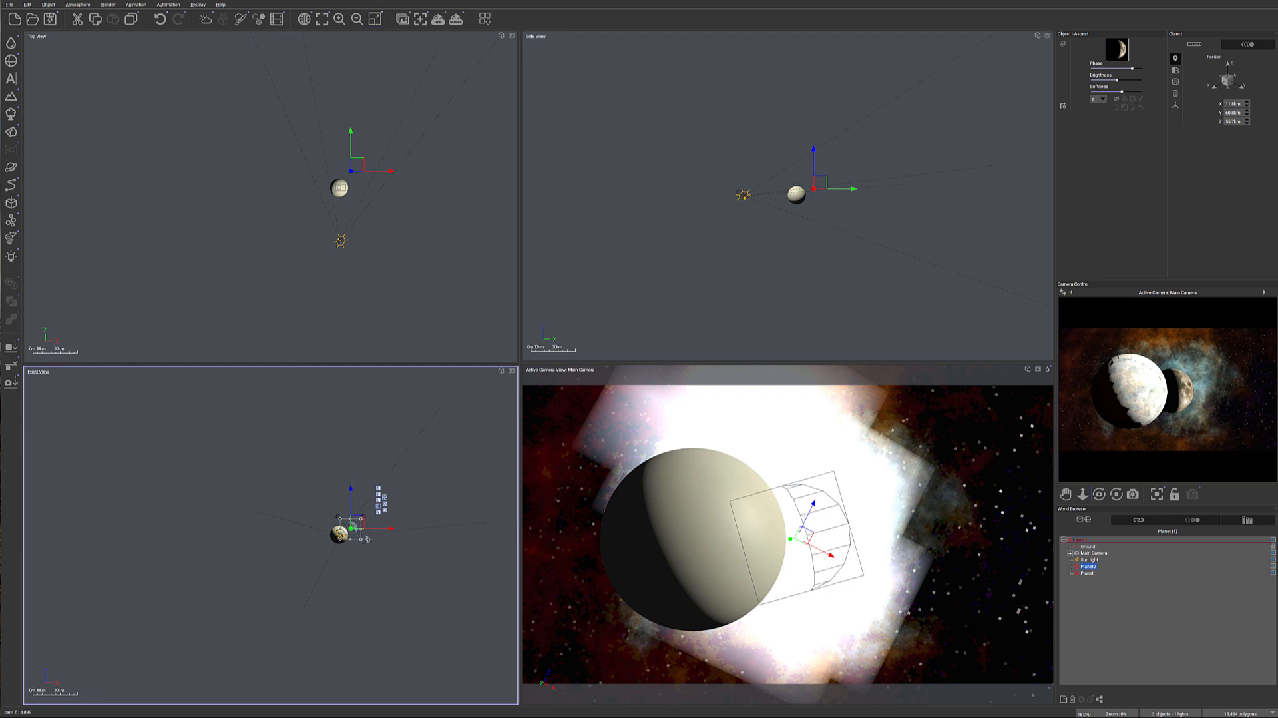
Shrink the second Planet slightly and move it up and outward, clear of the sphere's upper lit edge
{"action": "left_click", "coordinate": [358, 166]}
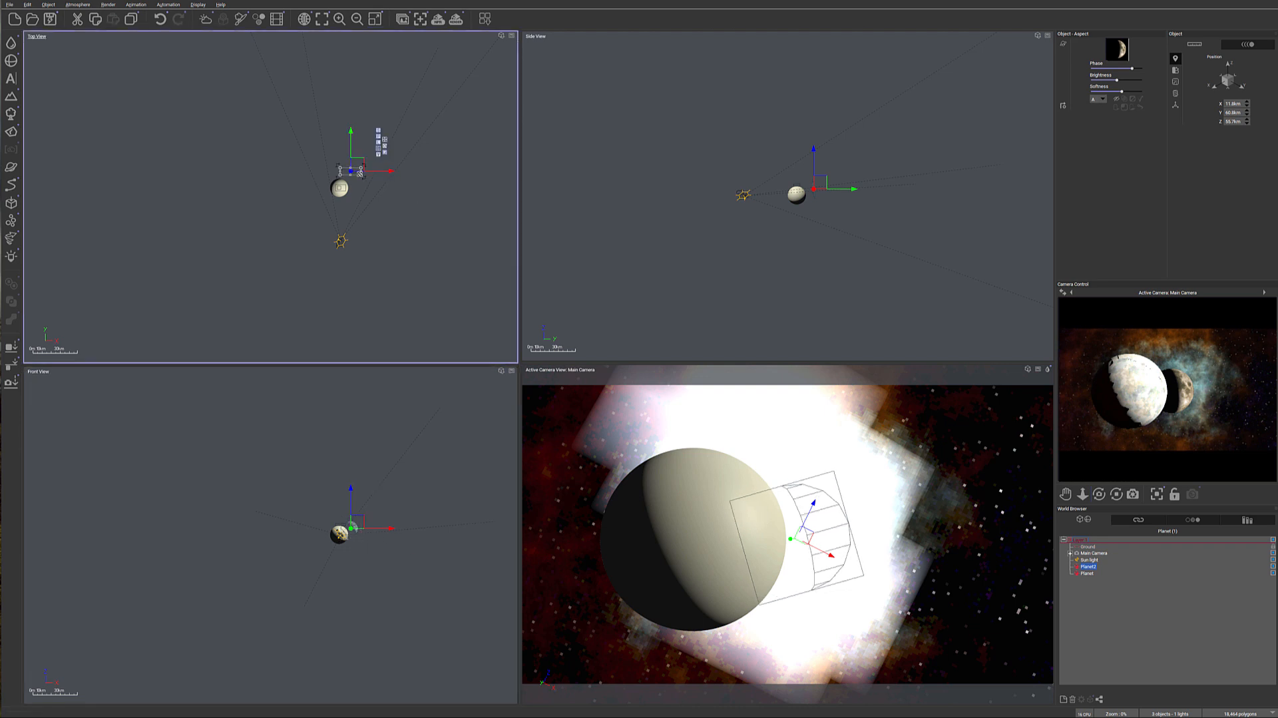
{"action": "left_click_drag", "start_coordinate": [362, 173], "coordinate": [362, 162]}
{"action": "left_click", "coordinate": [820, 182]}
{"action": "left_click_drag", "start_coordinate": [819, 181], "coordinate": [809, 171]}
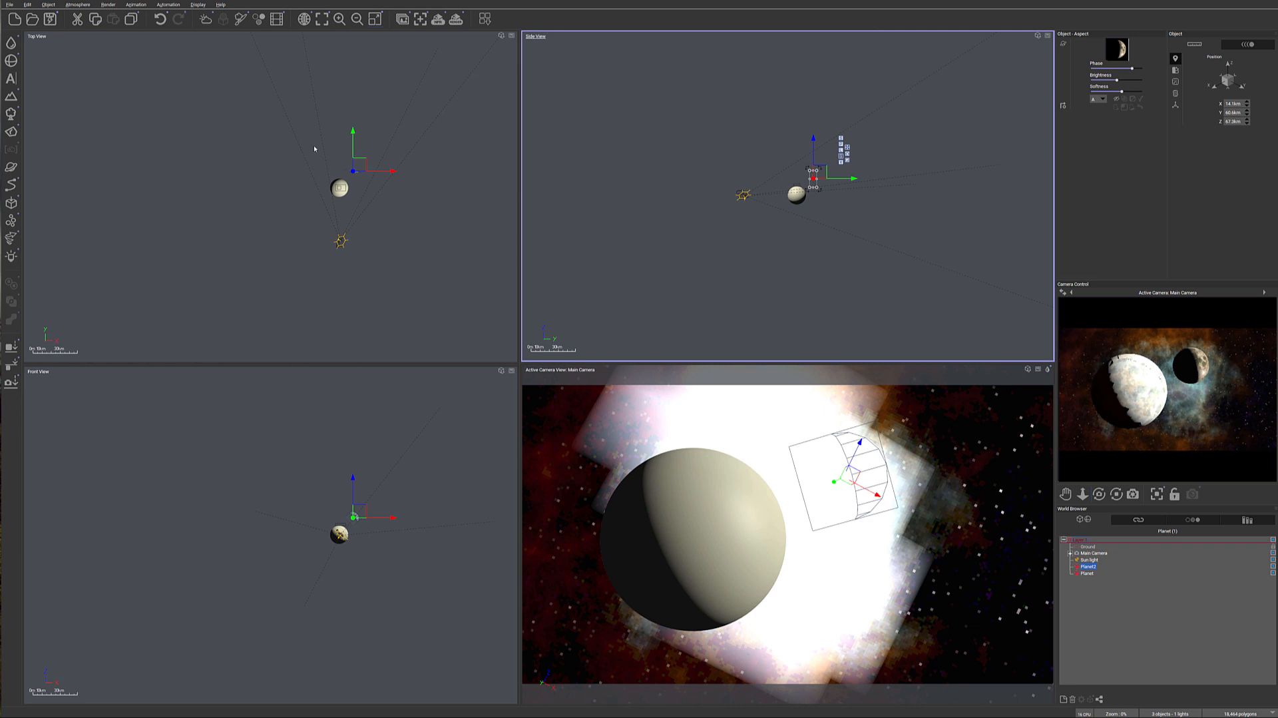
{"action": "left_click_drag", "start_coordinate": [364, 162], "coordinate": [357, 161]}
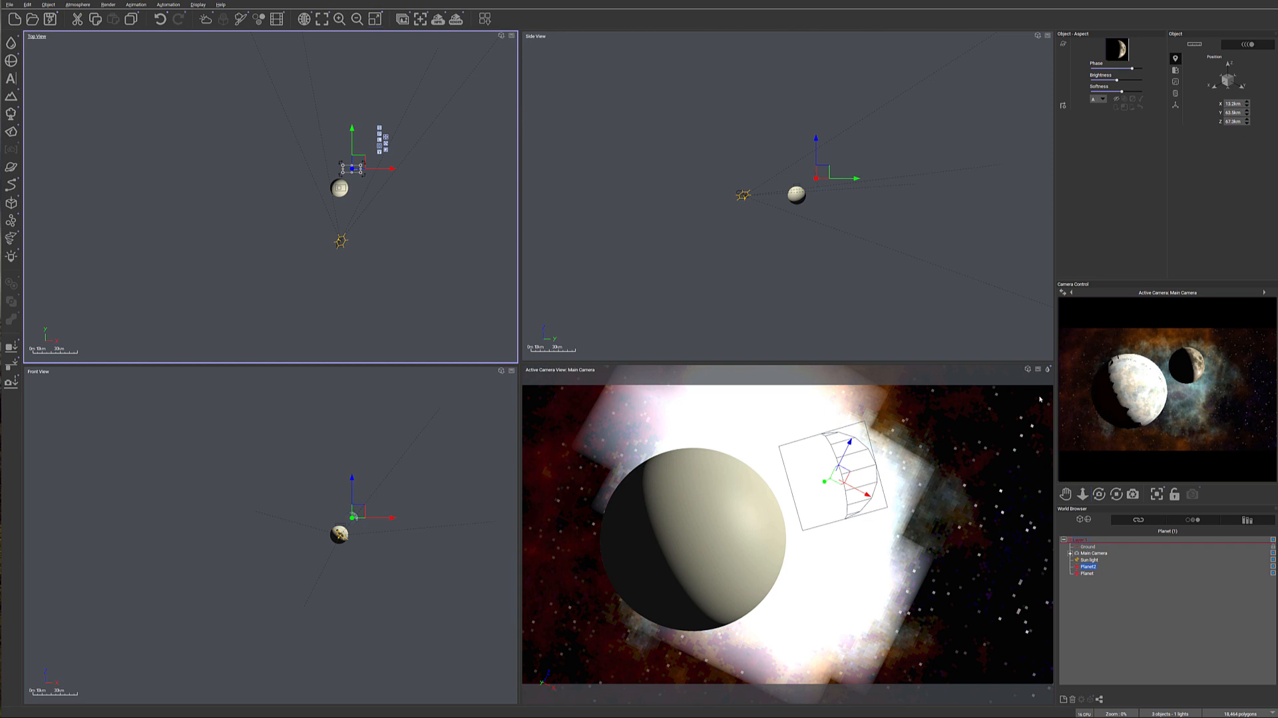
{"action": "right_click", "coordinate": [1116, 402]}
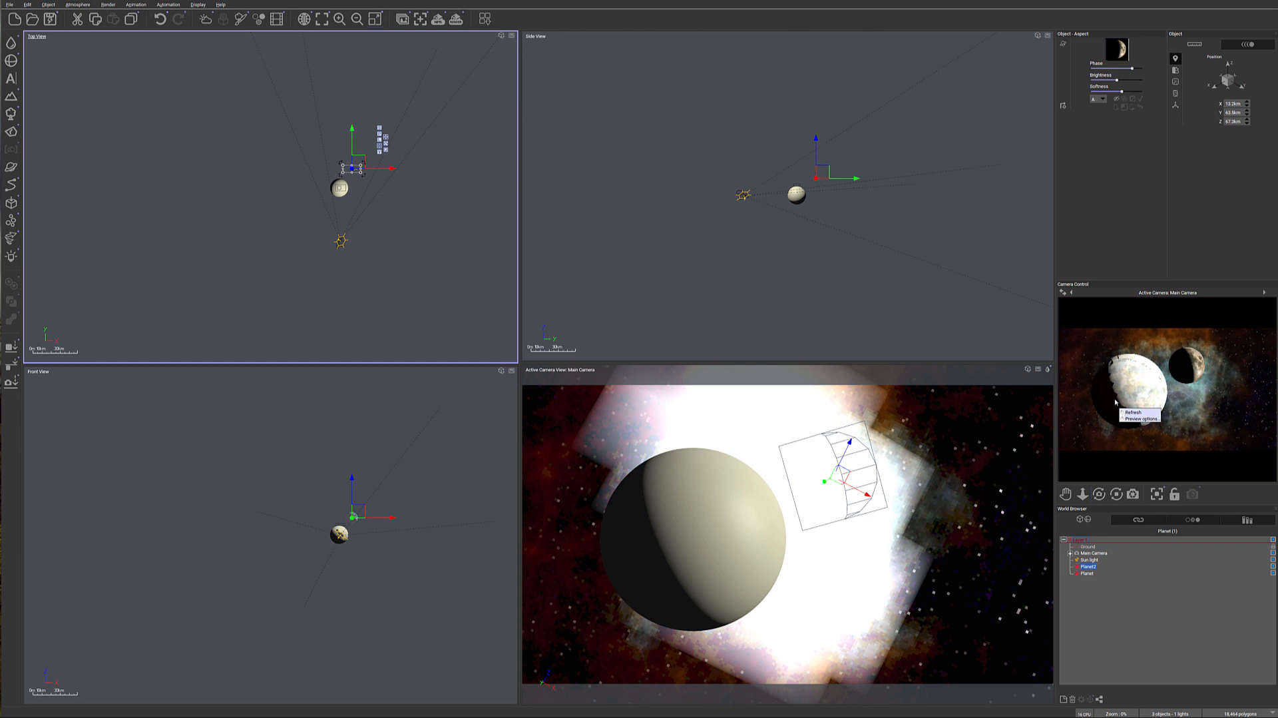